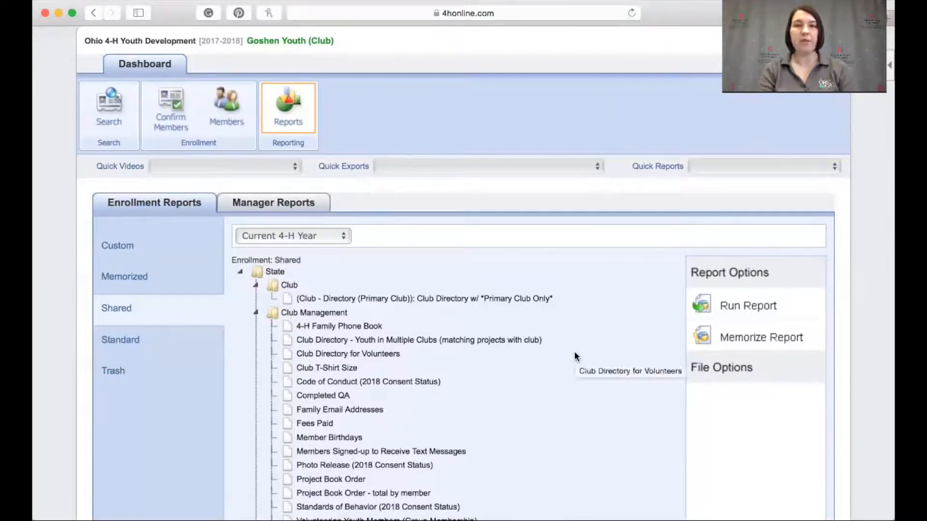
Open the custom enrollment reports section
scroll(574, 357, down, 3)
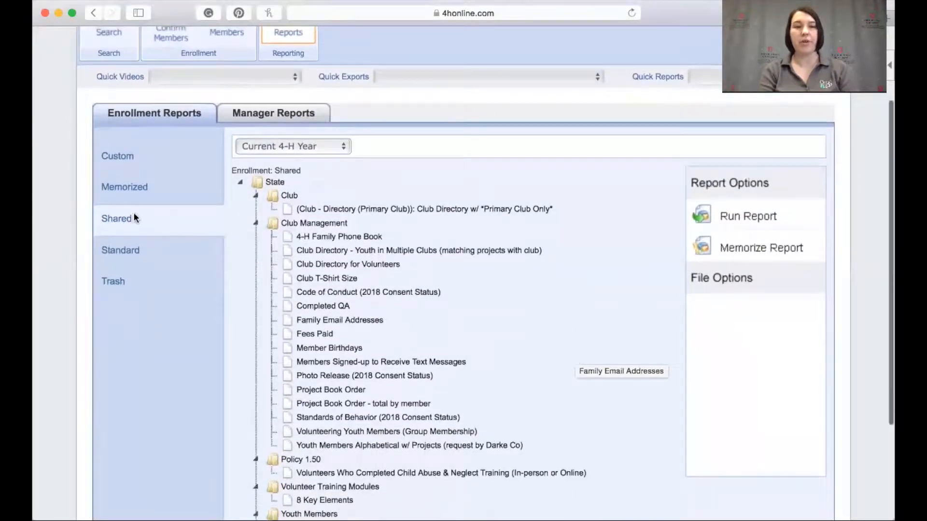
scroll(522, 333, down, 2)
scroll(523, 337, down, 3)
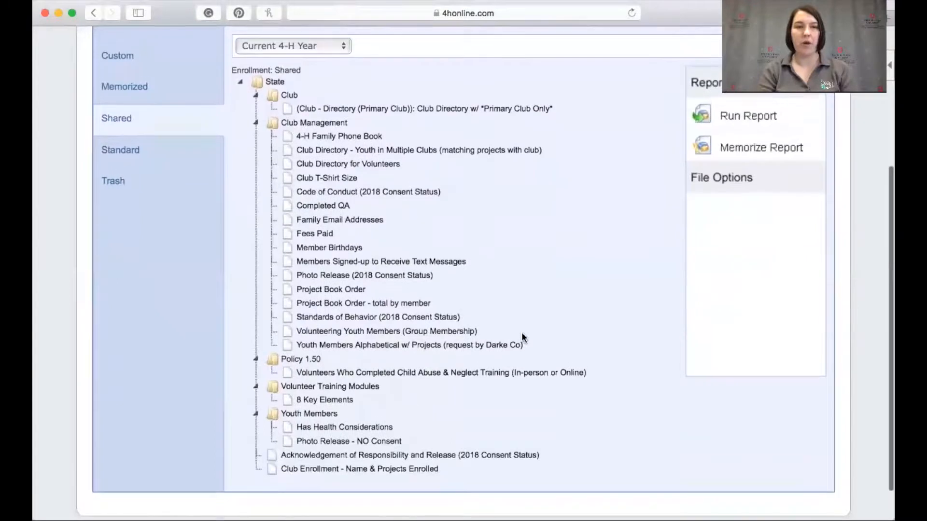
scroll(522, 333, up, 4)
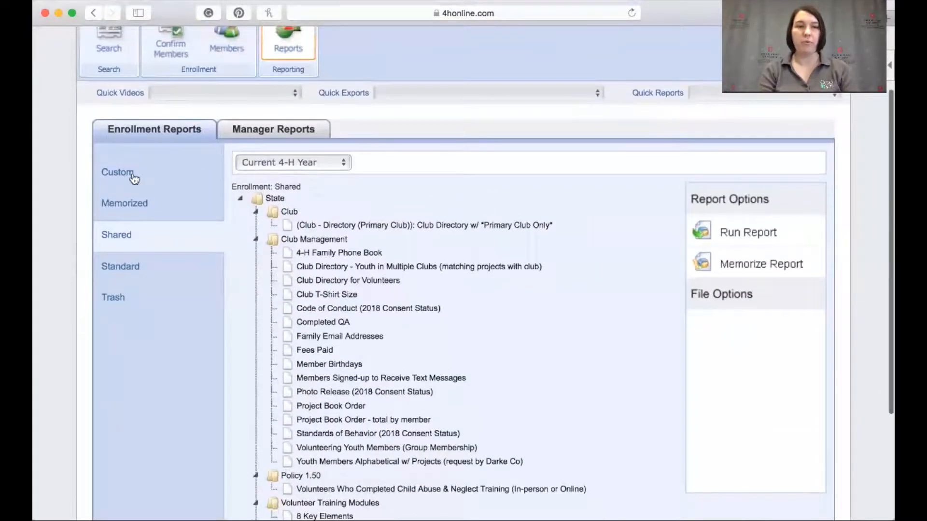
click(118, 173)
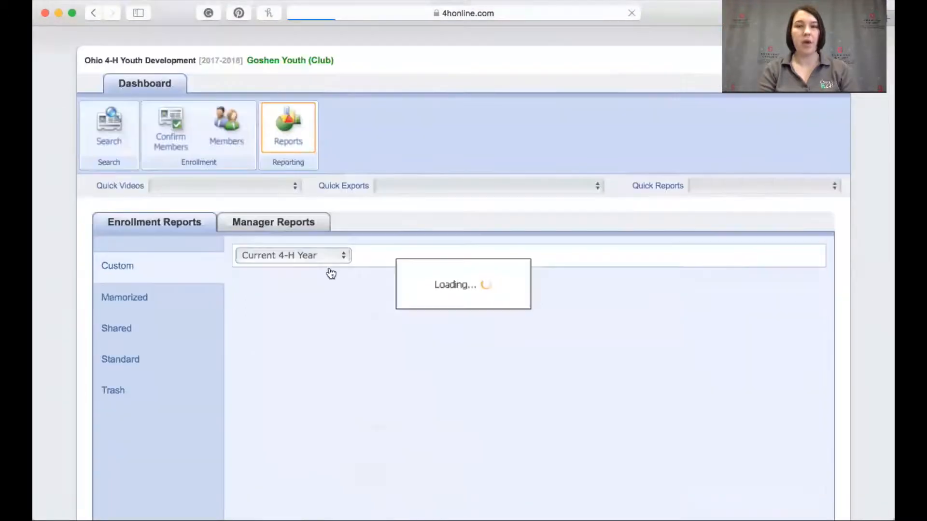
scroll(439, 321, down, 5)
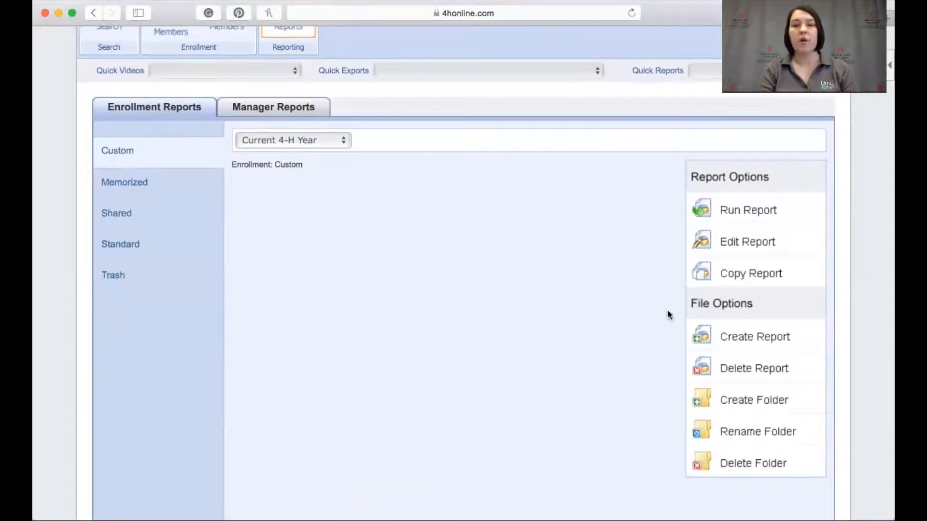
Create a new custom report titled "10+ years" with no description
click(770, 341)
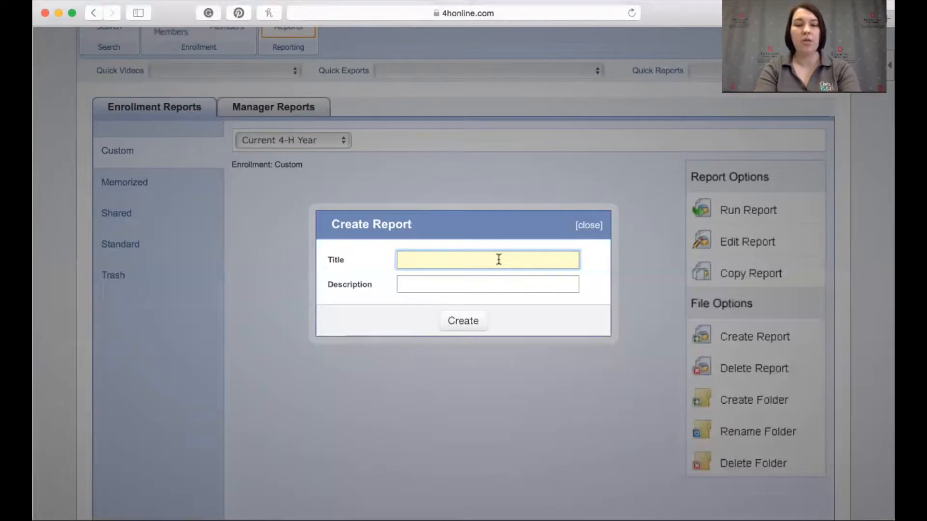
text(10)
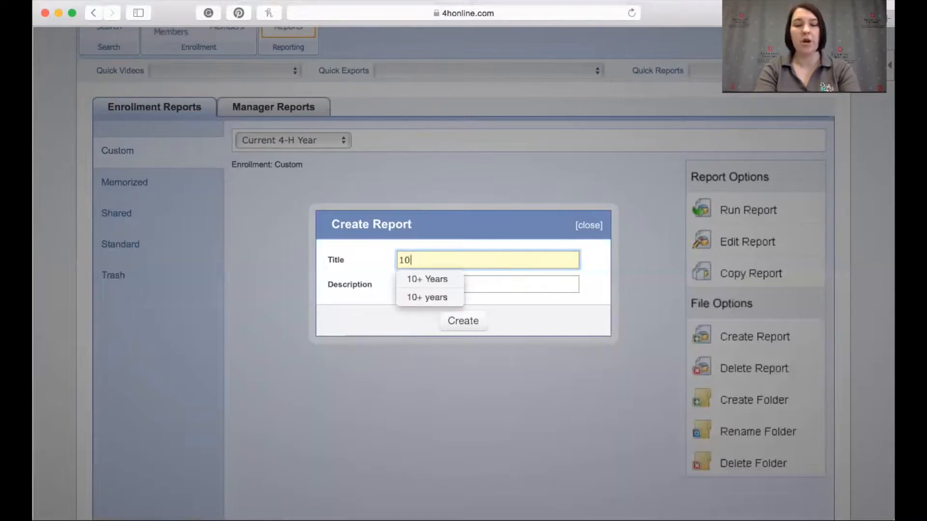
text(+ years)
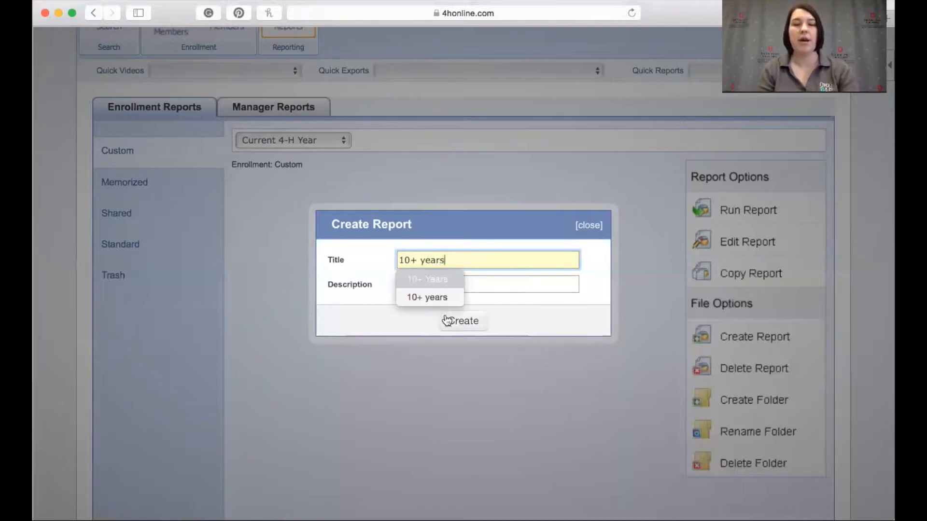
click(494, 286)
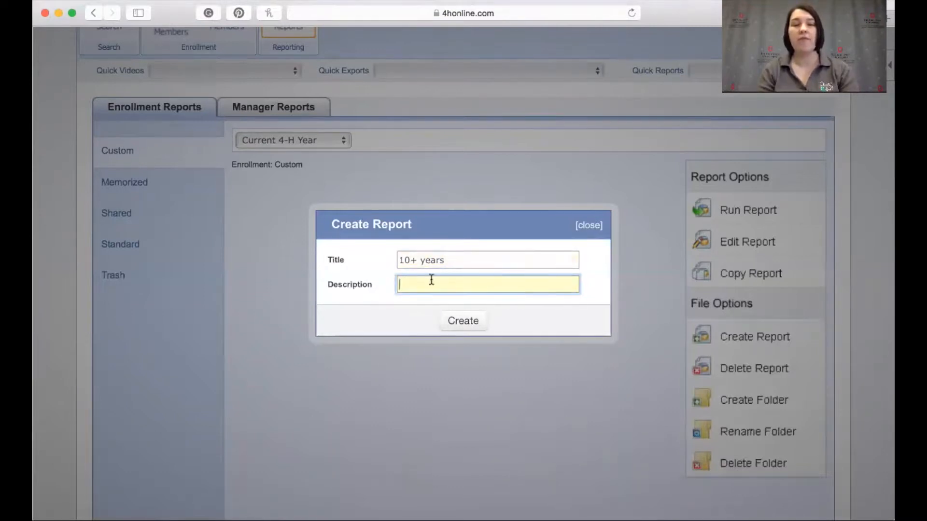
click(460, 322)
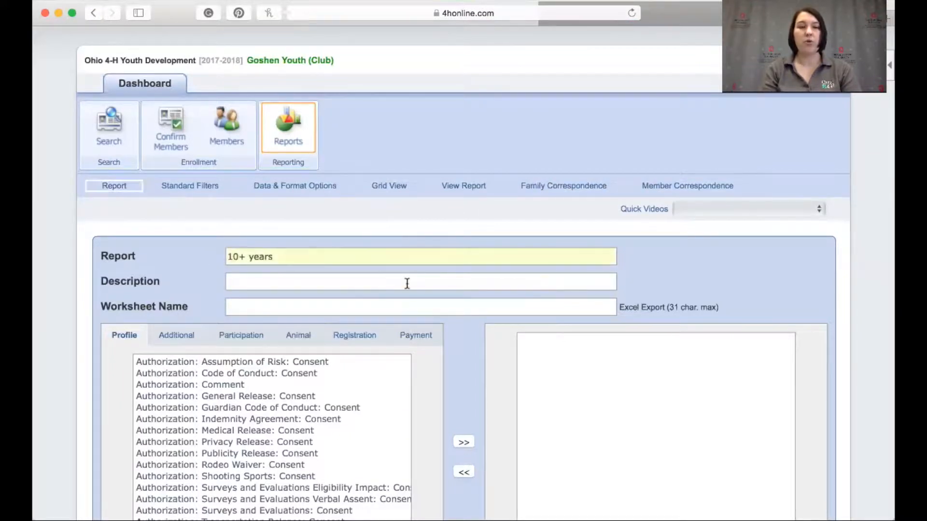
Add the Member: Full Name (First Last) profile field to the report's selected fields
scroll(407, 283, down, 3)
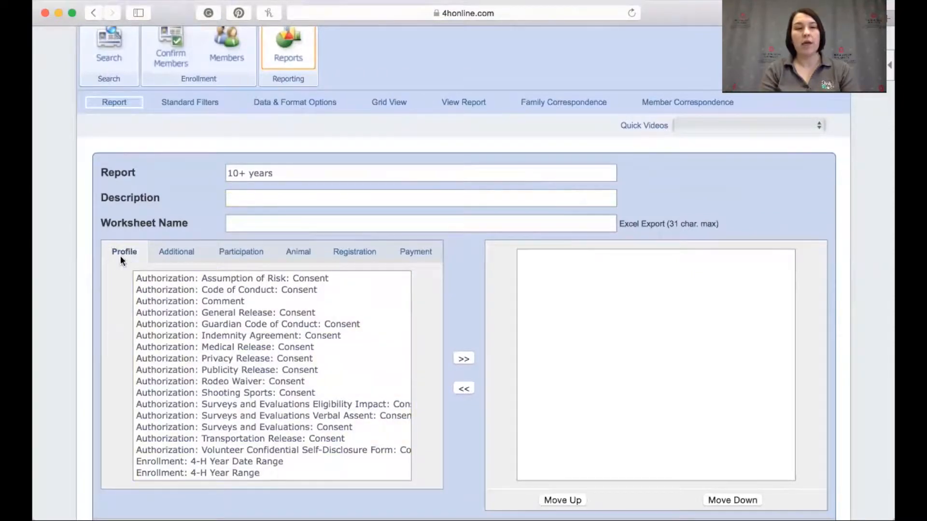
scroll(219, 341, down, 5)
scroll(219, 342, down, 10)
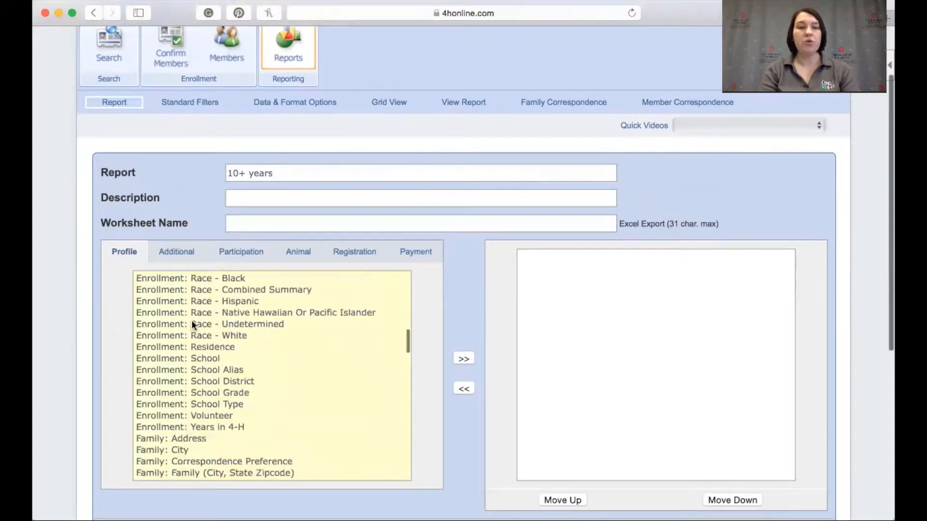
scroll(169, 400, down, 5)
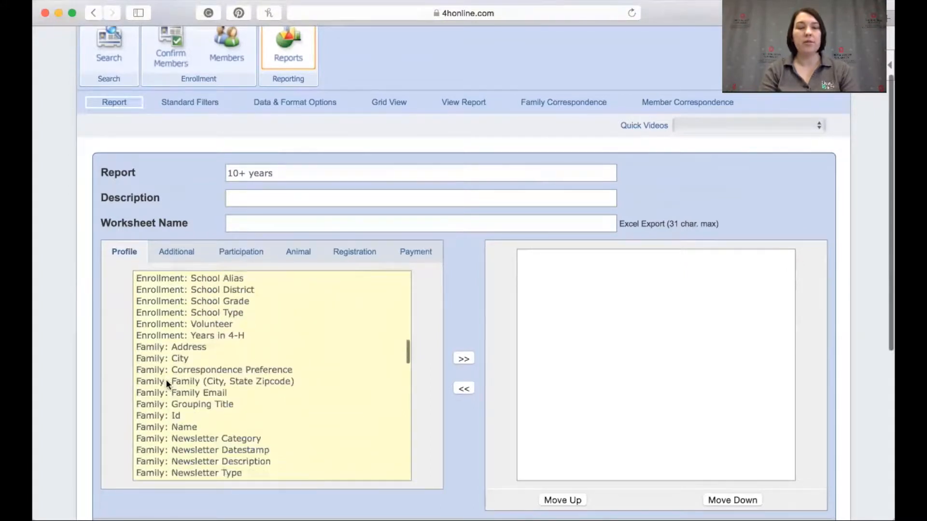
scroll(152, 442, down, 4)
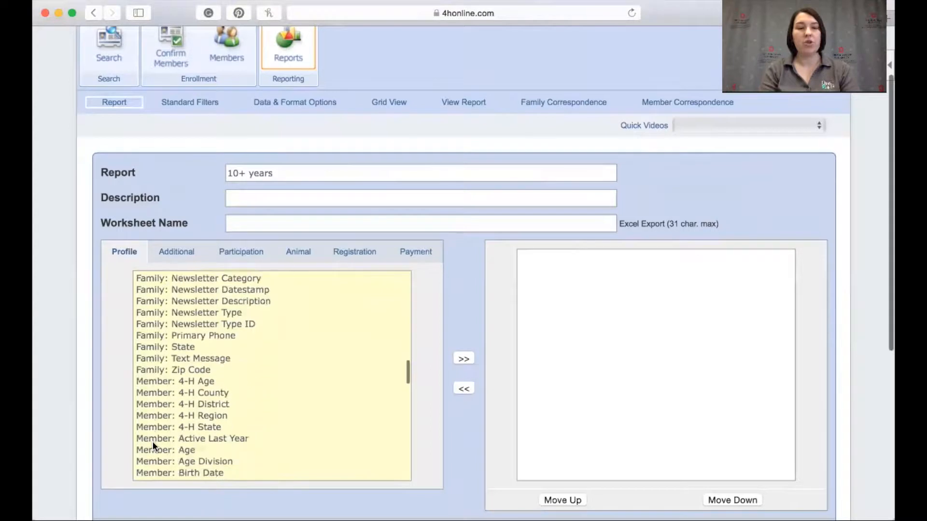
scroll(155, 400, down, 4)
scroll(154, 402, down, 8)
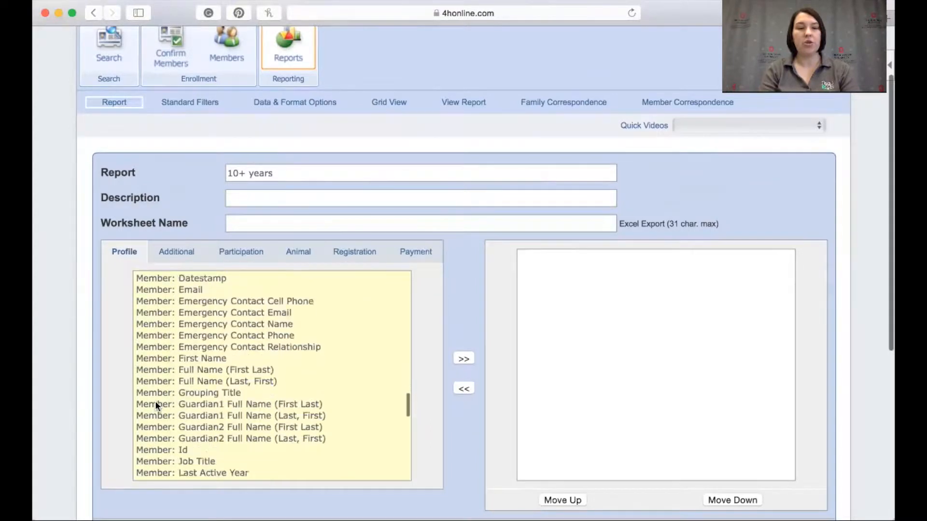
scroll(155, 405, up, 4)
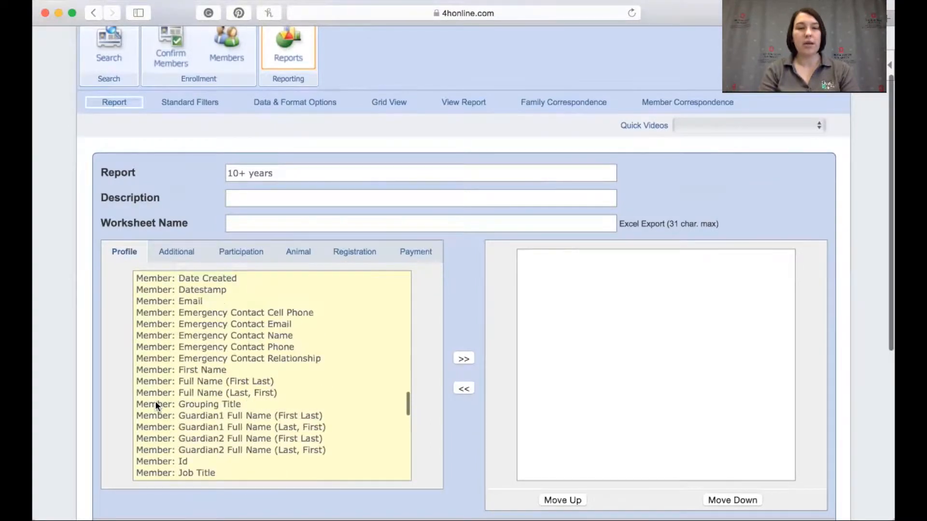
scroll(155, 404, down, 1)
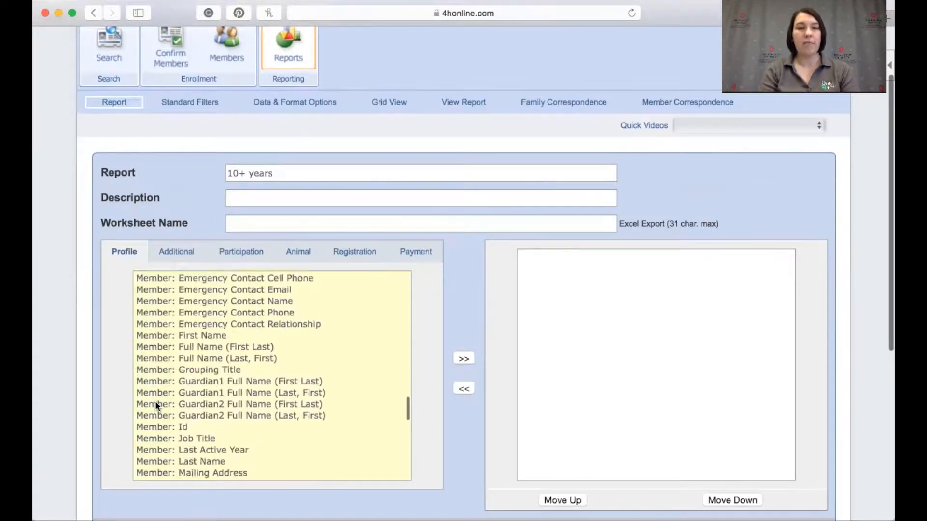
click(156, 349)
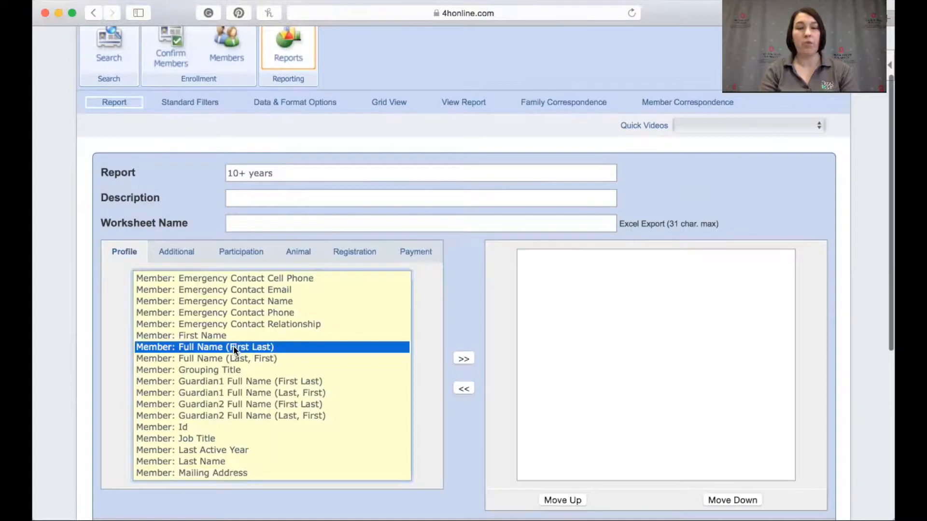
click(463, 360)
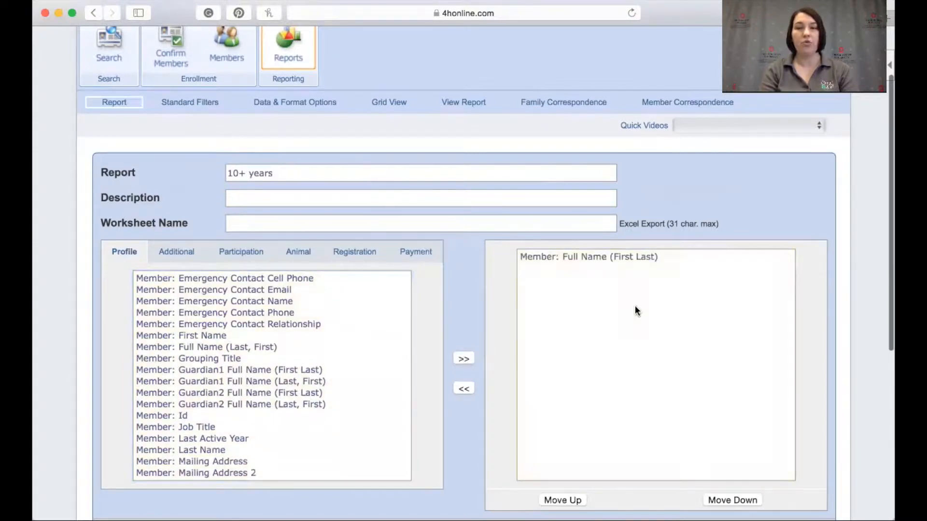
Add the Member: Years in 4-H profile field to the report and save the report settings
scroll(259, 429, down, 5)
scroll(259, 430, down, 8)
scroll(259, 431, down, 10)
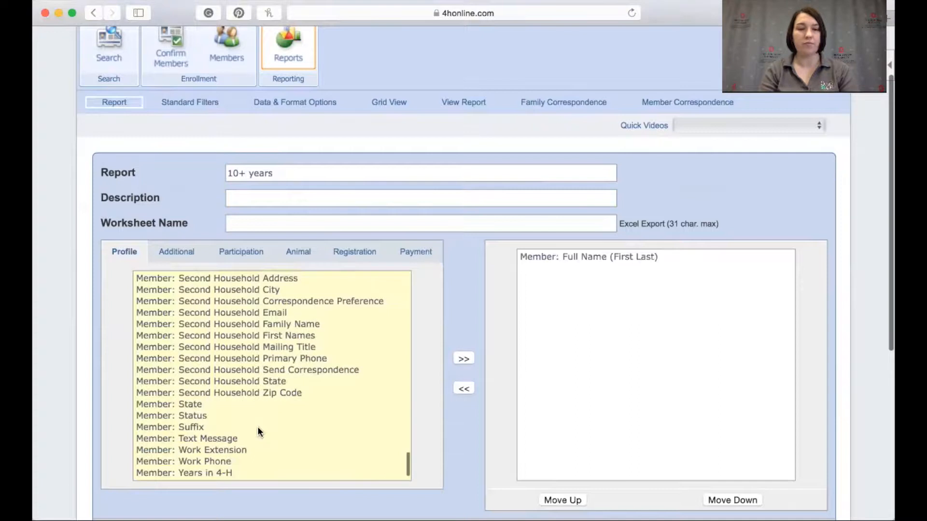
scroll(259, 431, down, 2)
click(207, 450)
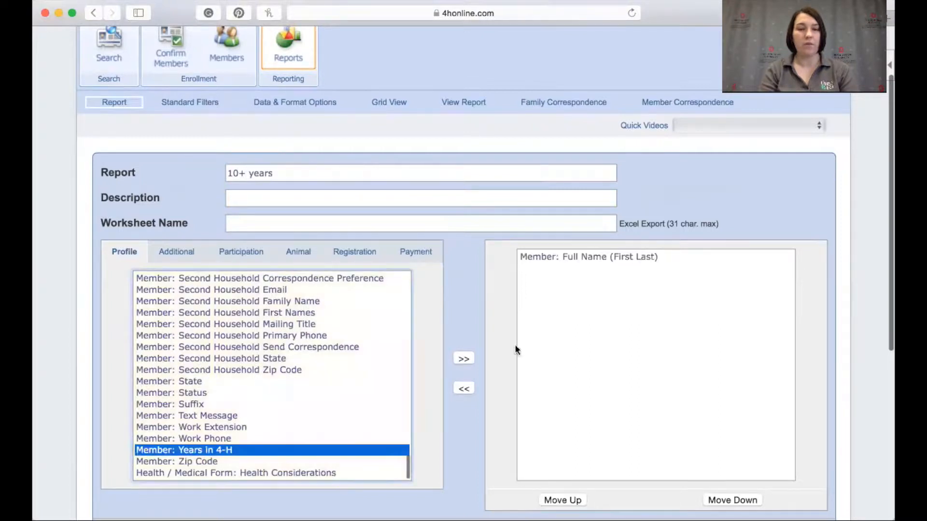
click(463, 359)
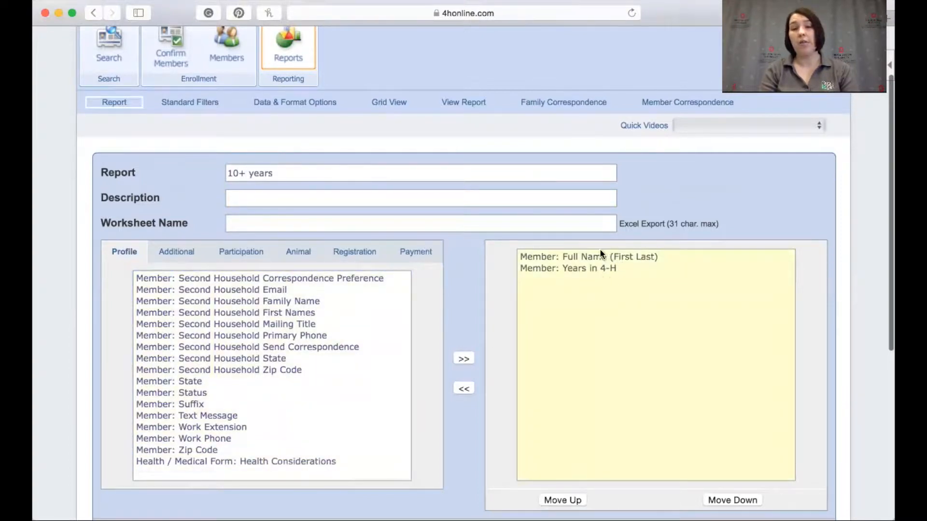
scroll(592, 265, down, 10)
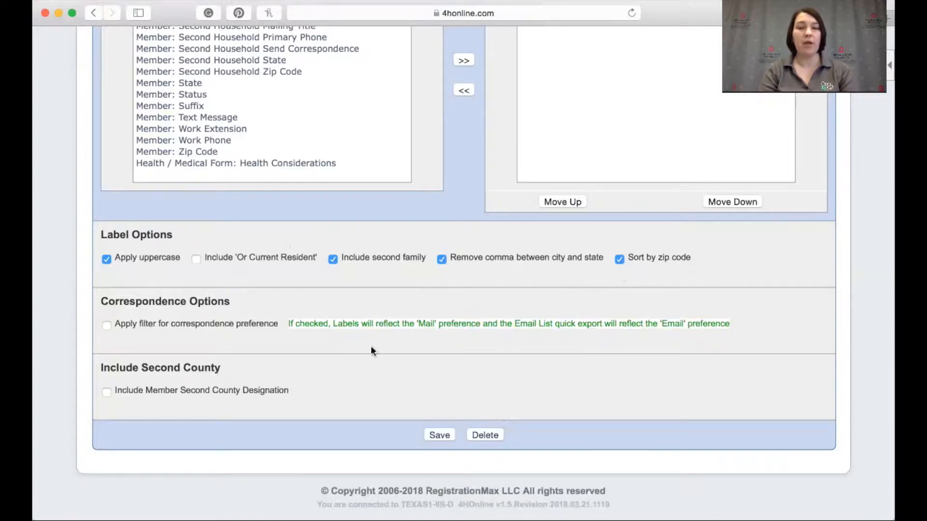
click(437, 434)
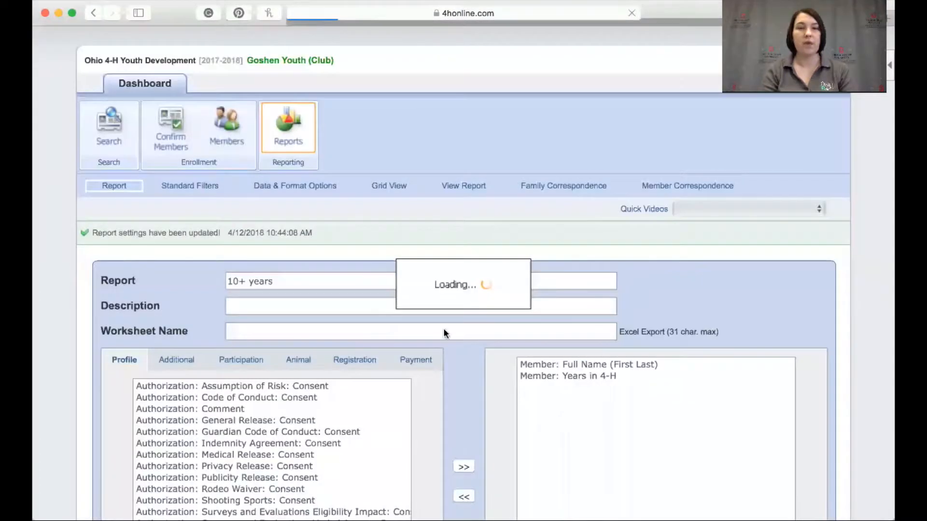
Open the report's standard filters and select the State (Camp): Camp Counselor group
click(183, 186)
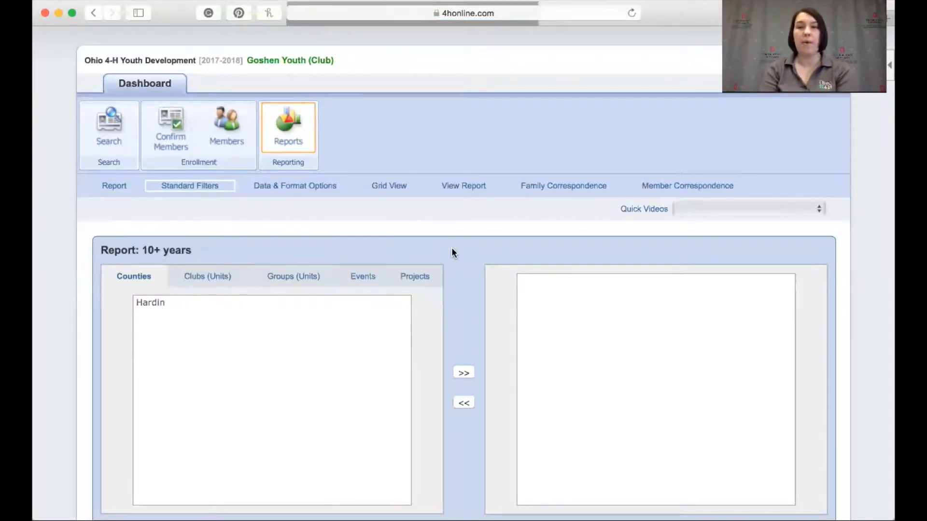
scroll(451, 251, down, 5)
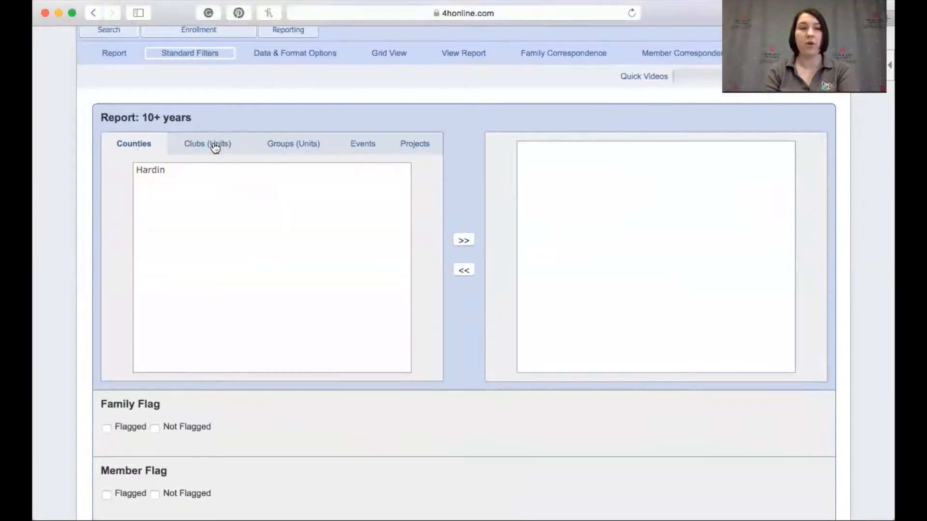
click(207, 147)
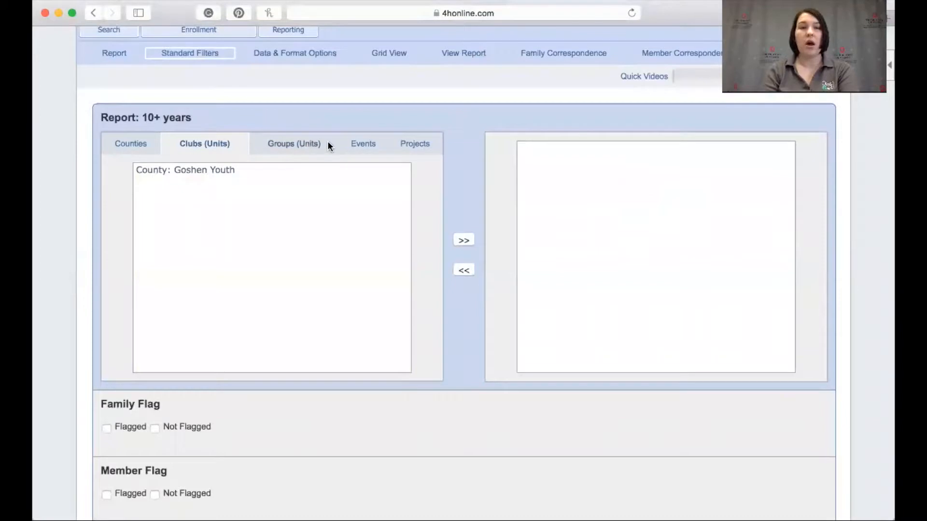
click(296, 145)
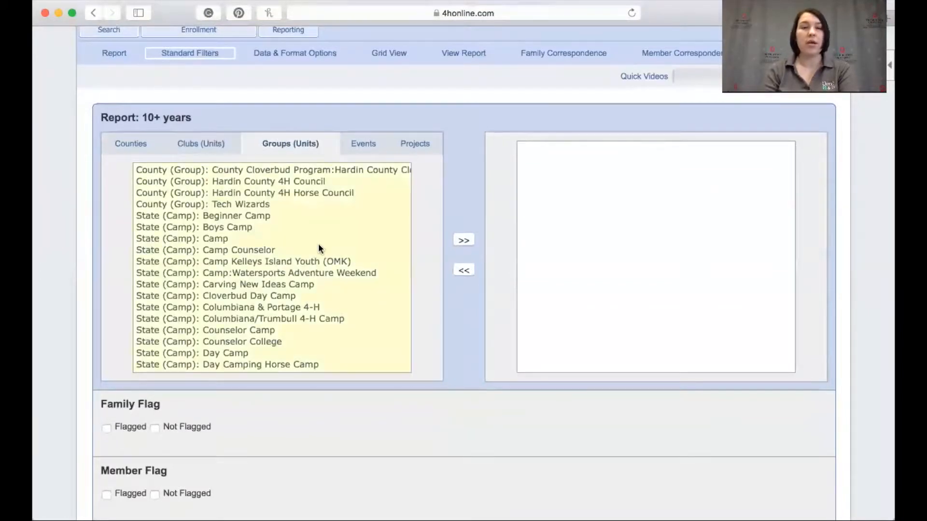
click(222, 251)
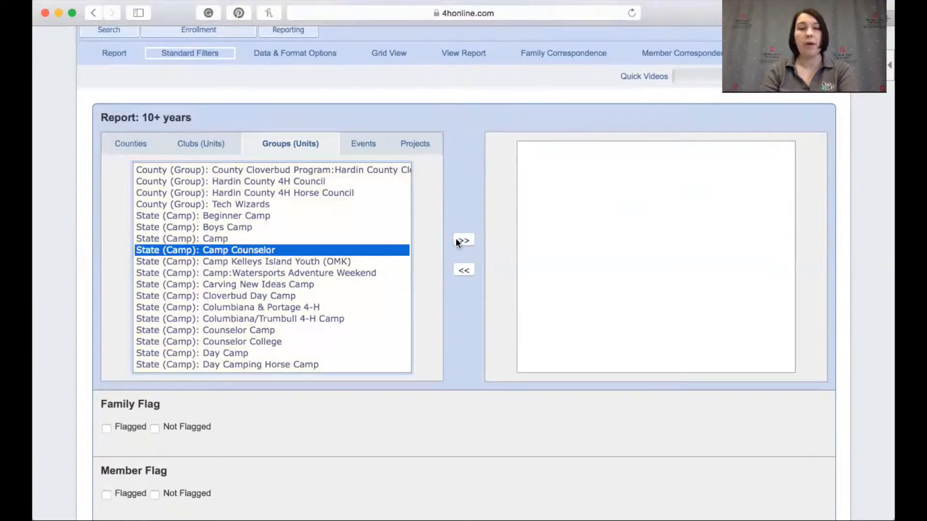
scroll(259, 313, down, 1)
scroll(275, 273, up, 1)
Select the 2017 Ohio State Fair event and the 117M Market Beef project, then add the selections as filters
click(365, 143)
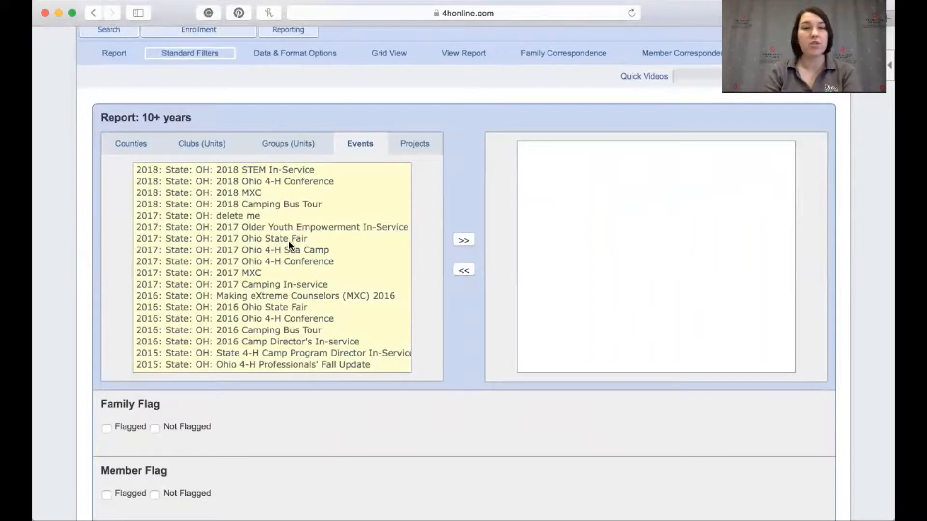
click(275, 241)
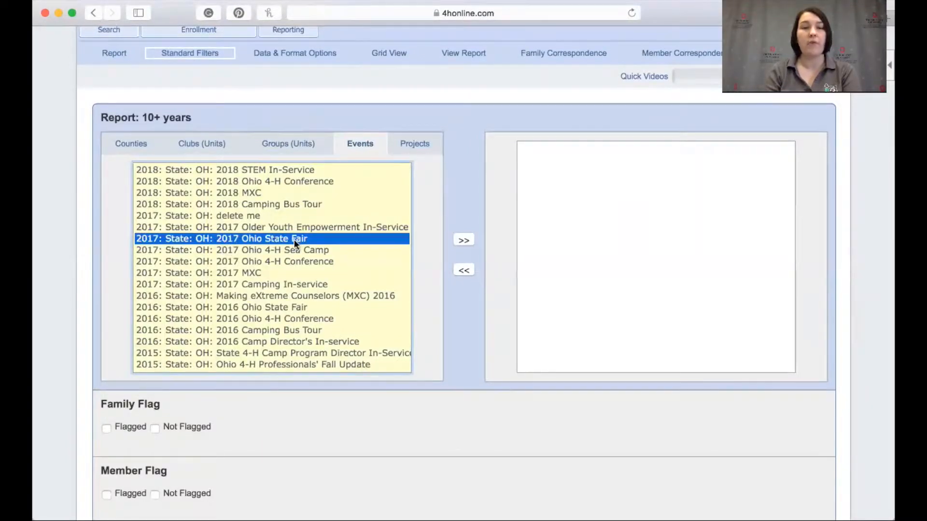
click(414, 147)
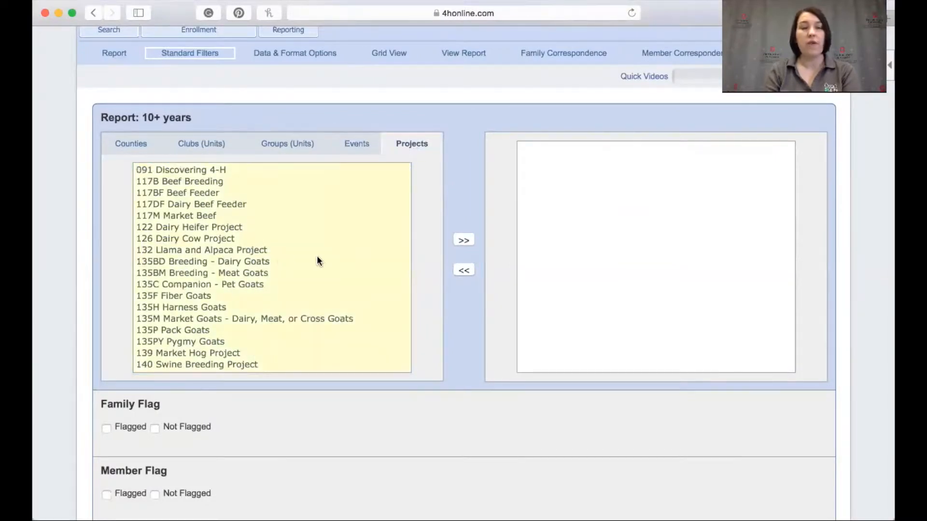
click(208, 215)
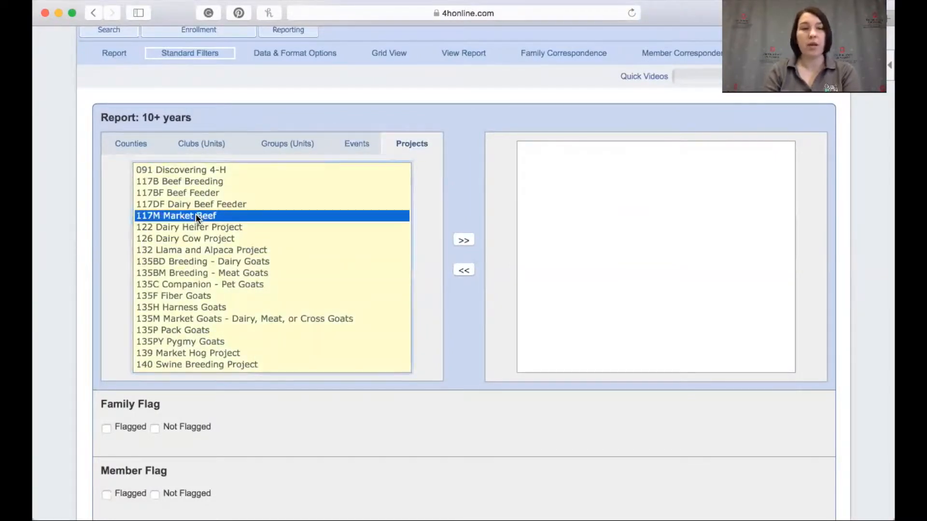
click(465, 241)
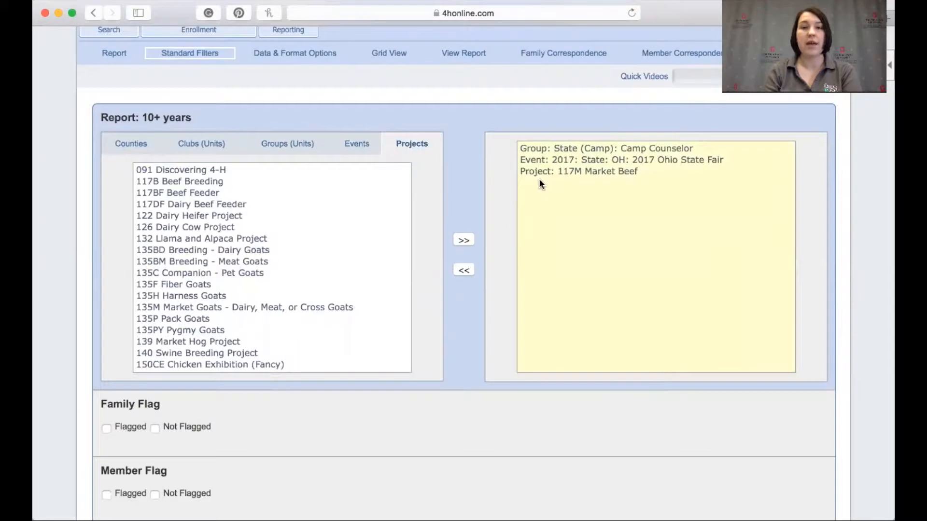
Remove the group, event and project filters from the report's selected standard filters
click(549, 148)
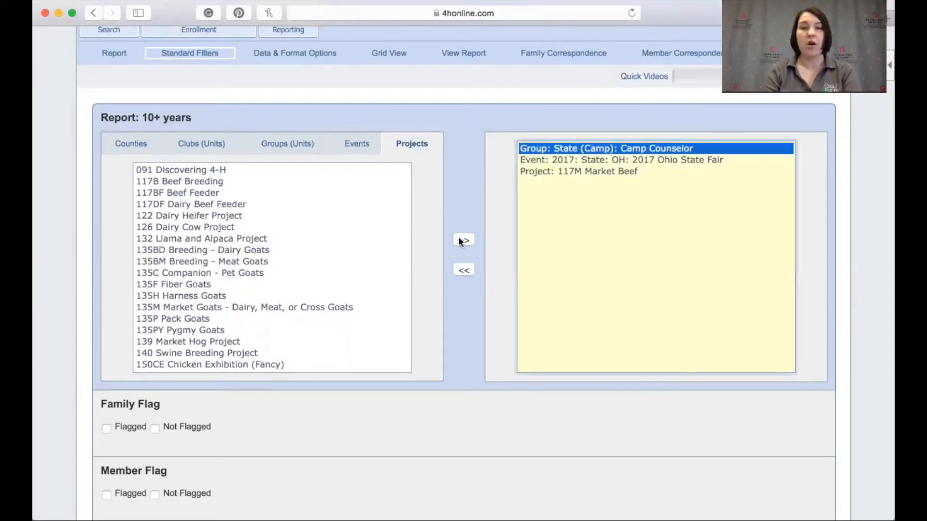
click(463, 270)
click(546, 147)
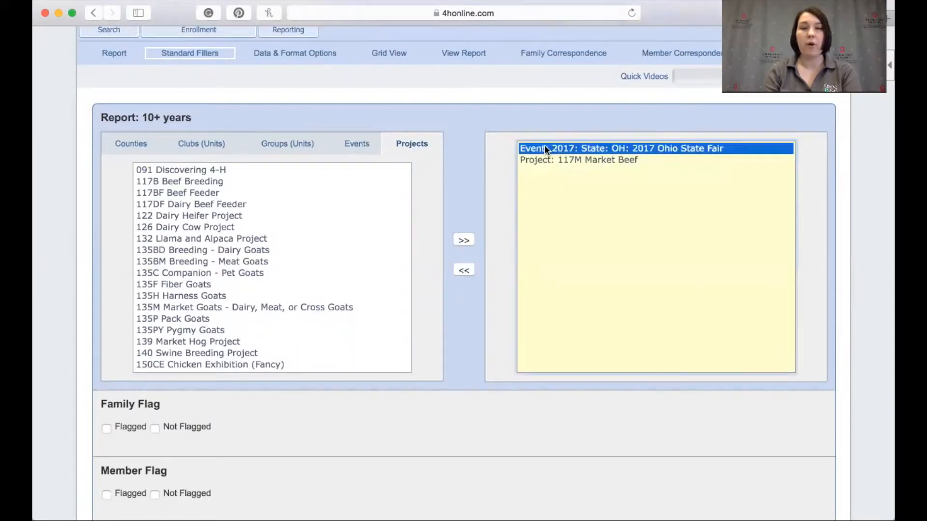
click(464, 270)
click(551, 147)
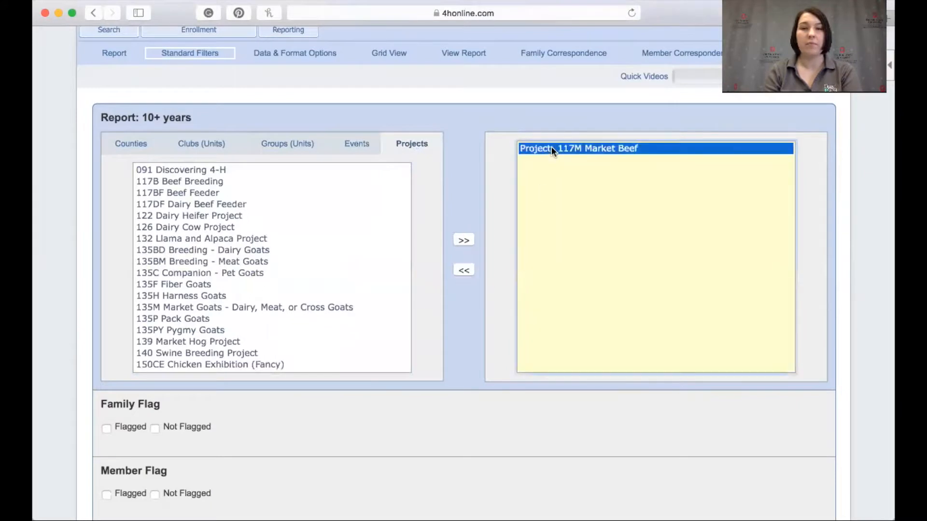
click(458, 270)
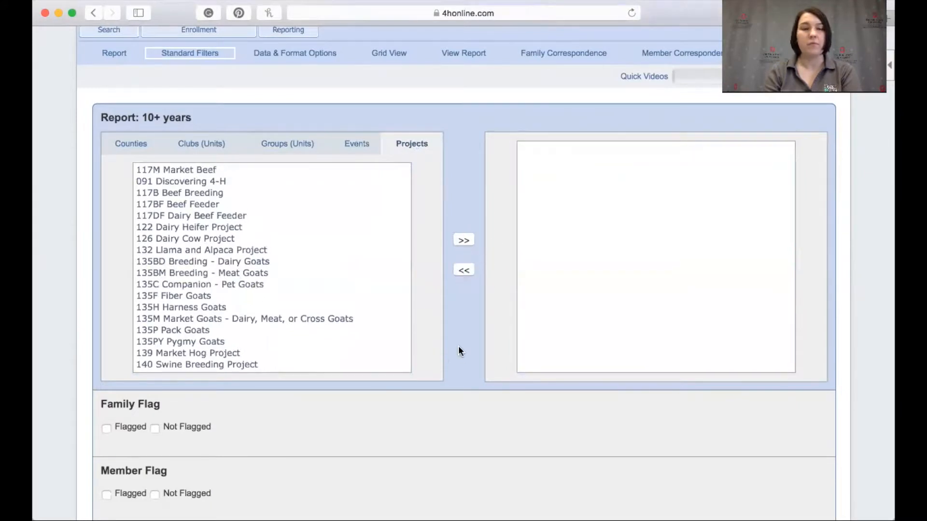
Scroll through the remaining standard filter sections to review the available options
scroll(460, 350, down, 10)
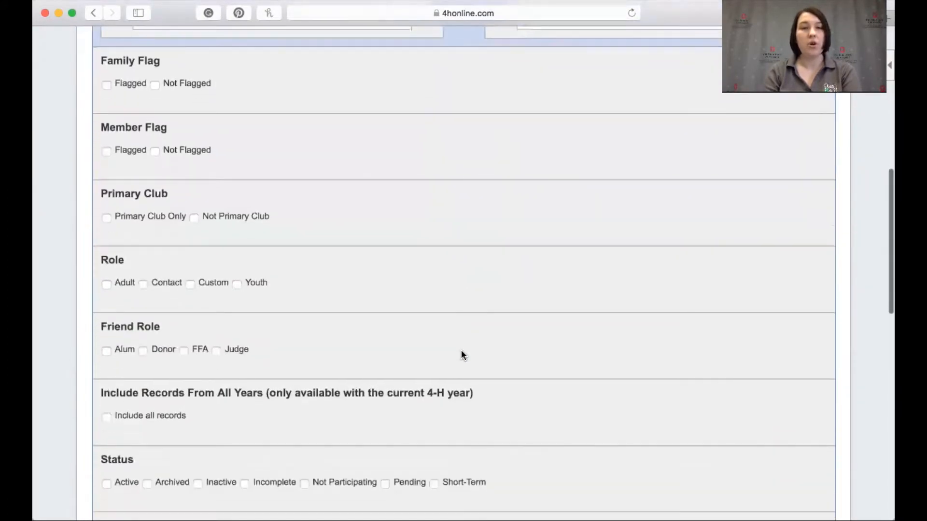
scroll(462, 351, down, 1)
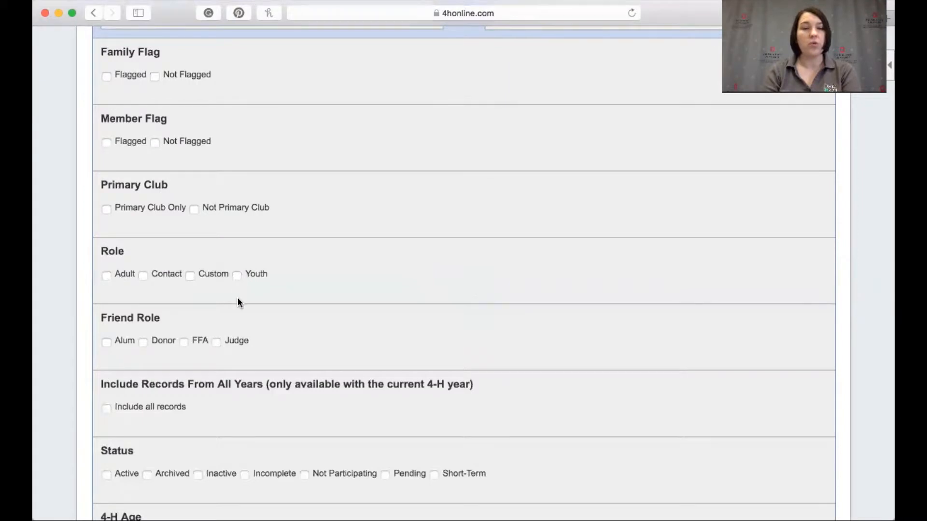
scroll(238, 303, down, 10)
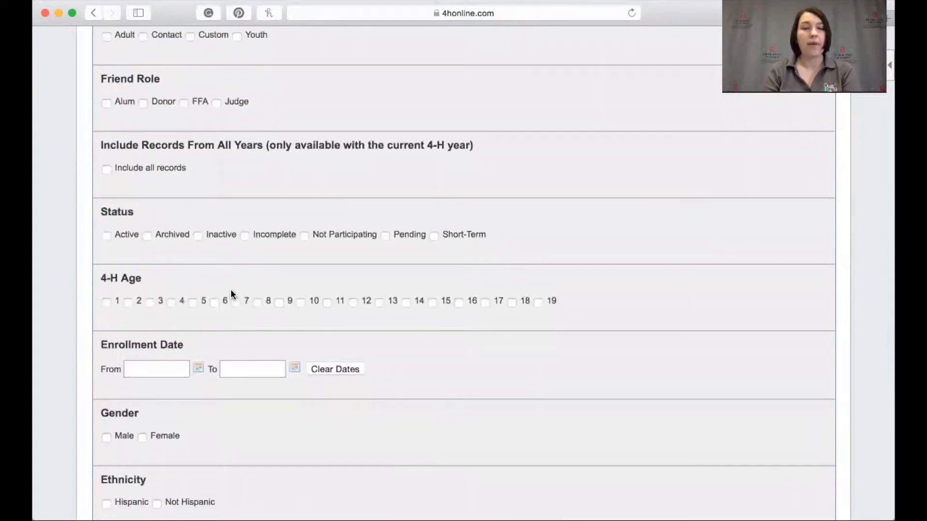
scroll(227, 289, down, 2)
scroll(163, 405, down, 1)
scroll(163, 406, down, 14)
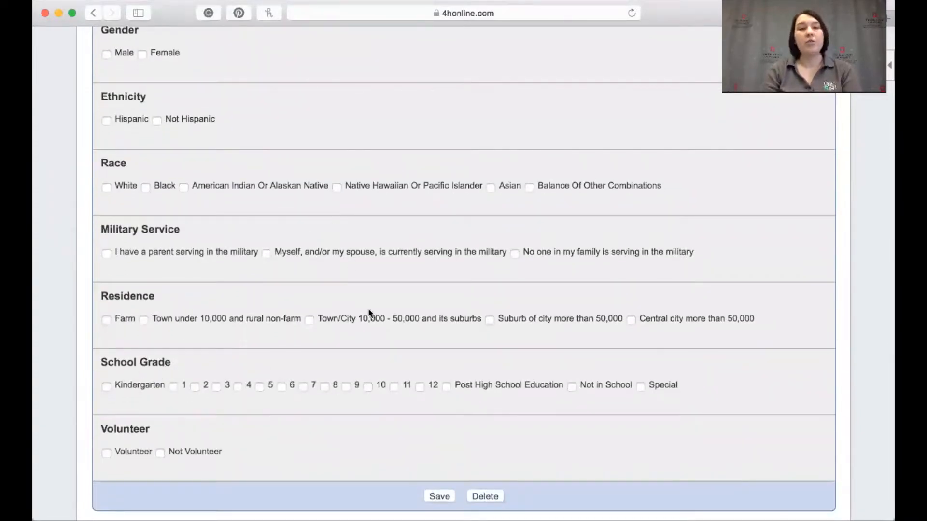
scroll(368, 314, down, 2)
scroll(369, 313, up, 3)
scroll(368, 313, up, 11)
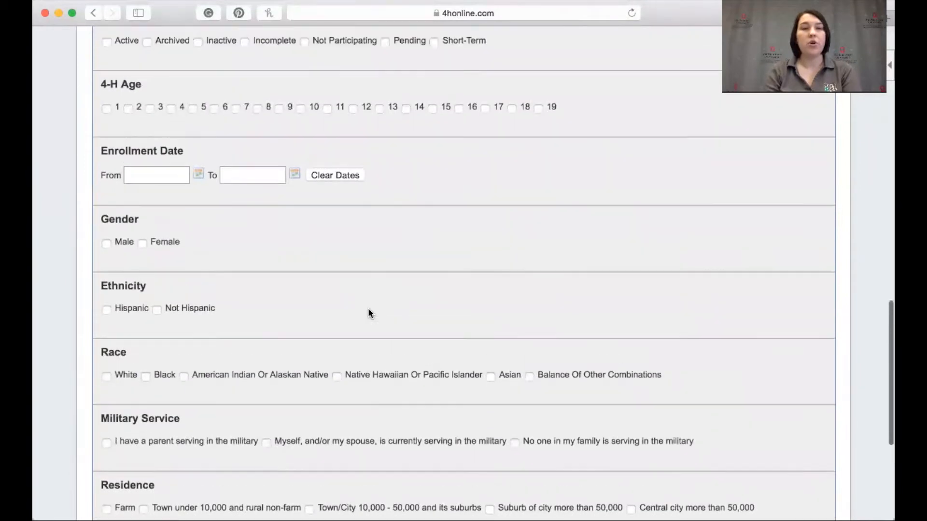
scroll(365, 288, up, 3)
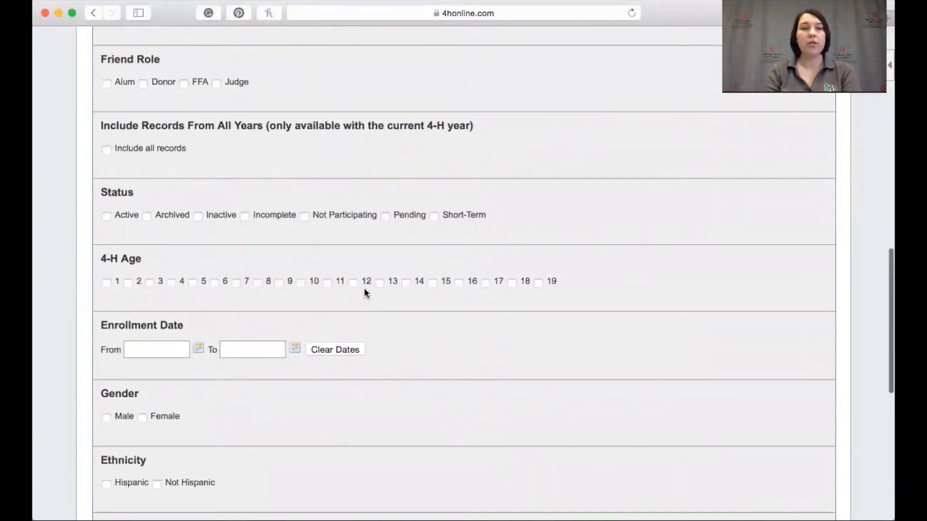
scroll(426, 313, down, 4)
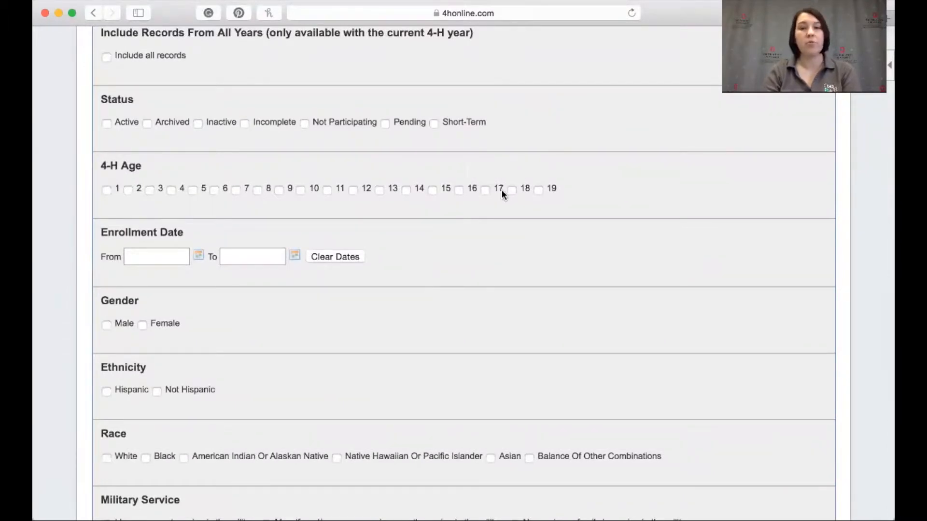
Tick and then clear the 4-H Age boxes 17, 18 and 19
click(484, 189)
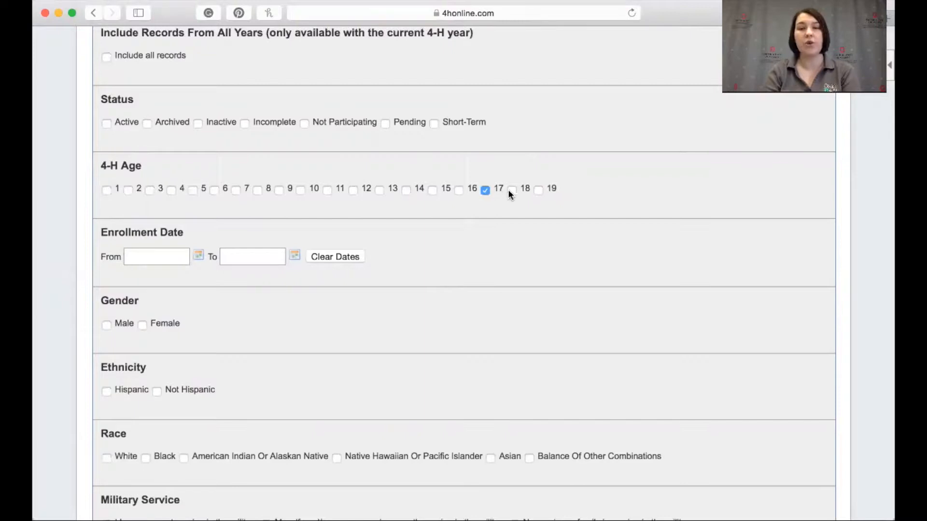
click(525, 191)
click(538, 189)
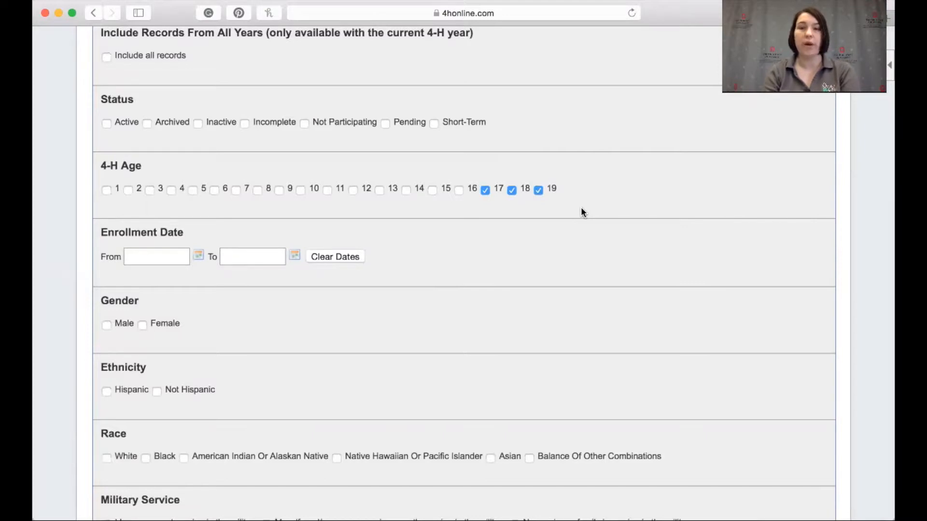
click(538, 191)
click(512, 191)
click(485, 191)
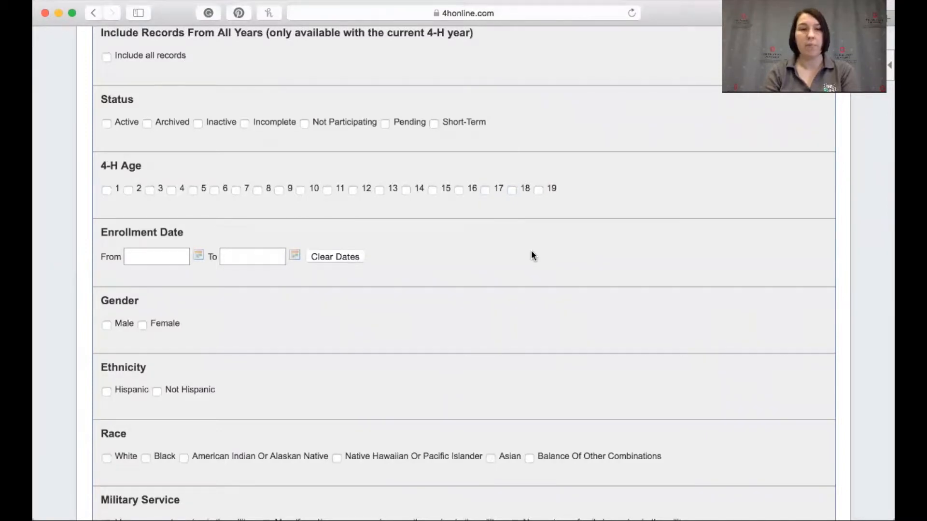
Open the Data & Format Options and choose Member: Years in 4-H as the first custom filter field
scroll(532, 256, down, 10)
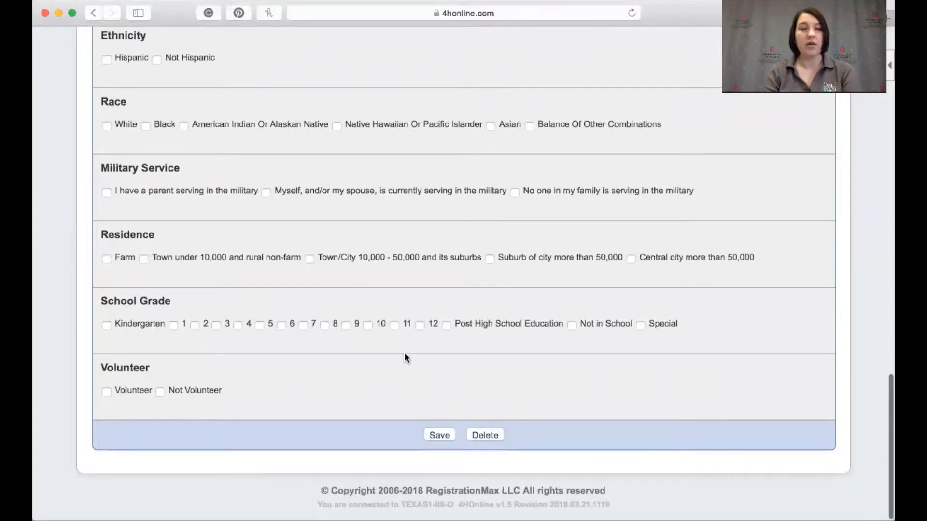
scroll(462, 371, up, 10)
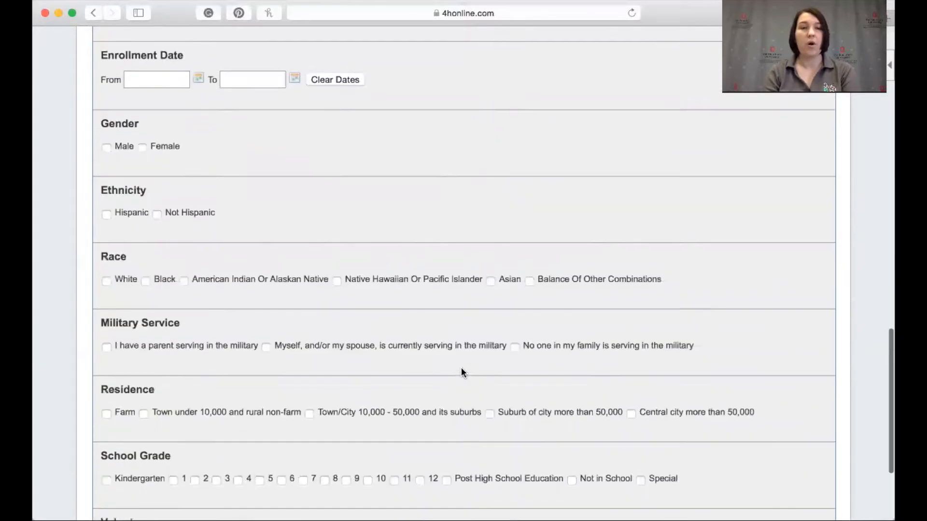
scroll(462, 371, up, 15)
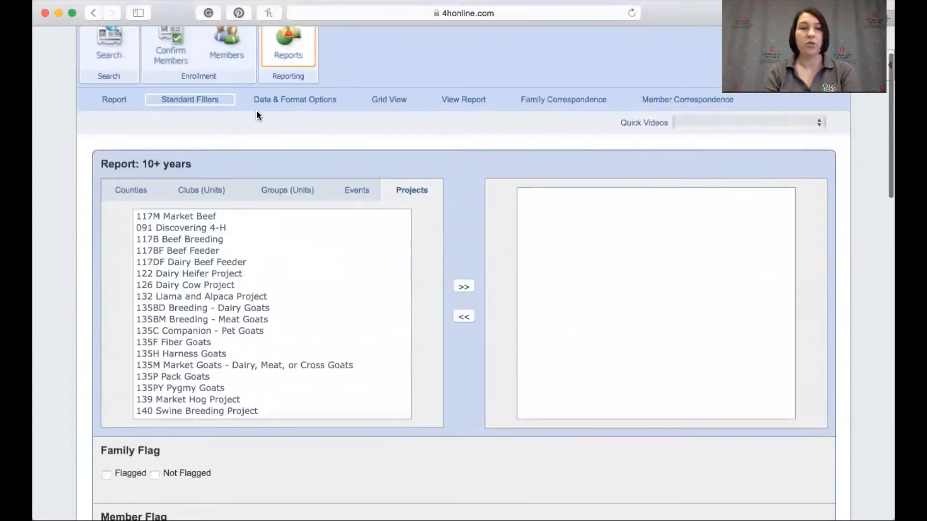
click(308, 100)
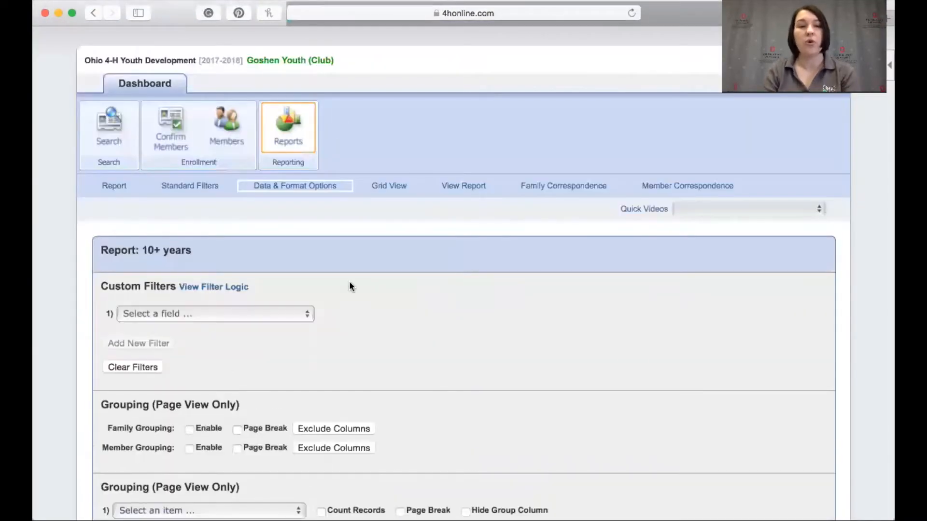
scroll(397, 328, down, 3)
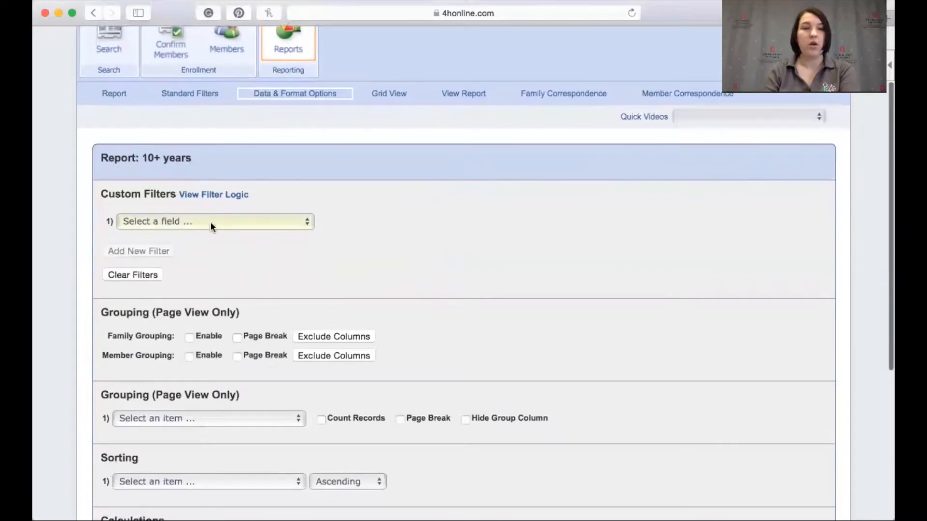
click(207, 223)
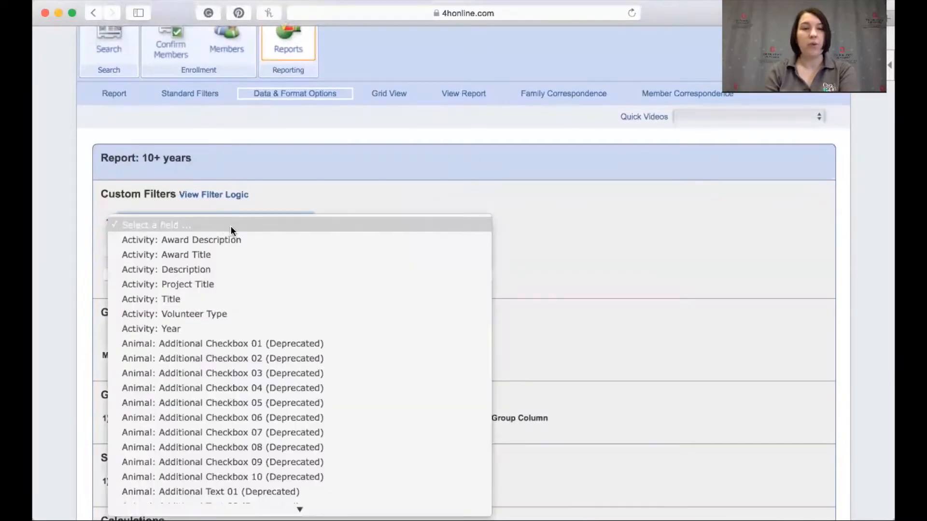
scroll(267, 332, down, 10)
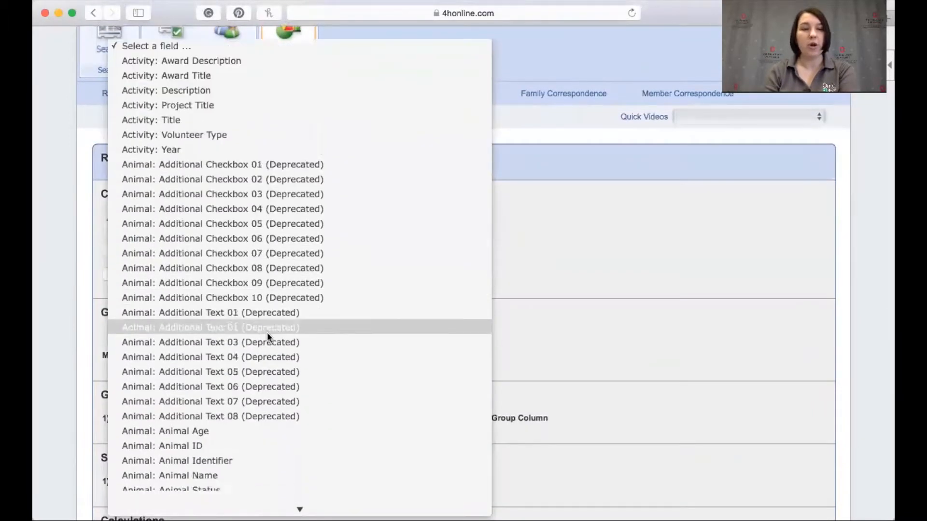
scroll(267, 332, down, 10)
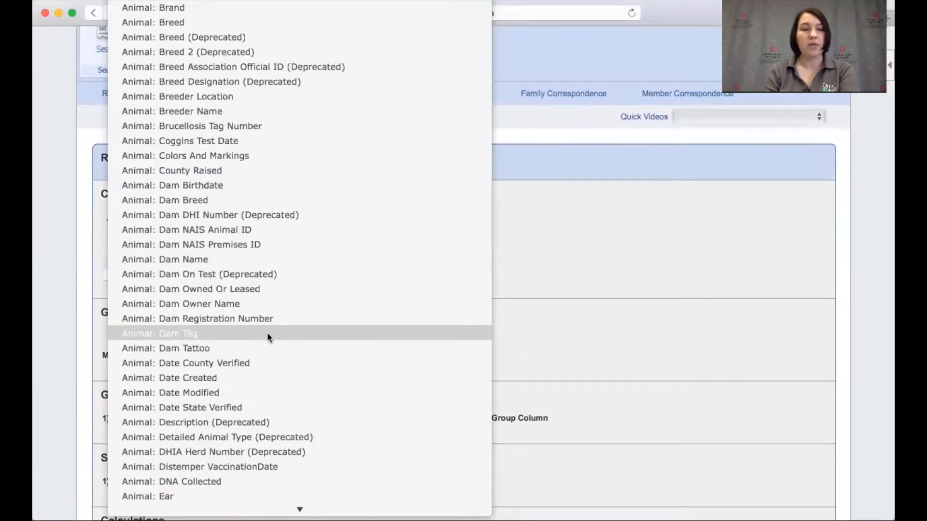
scroll(268, 332, down, 20)
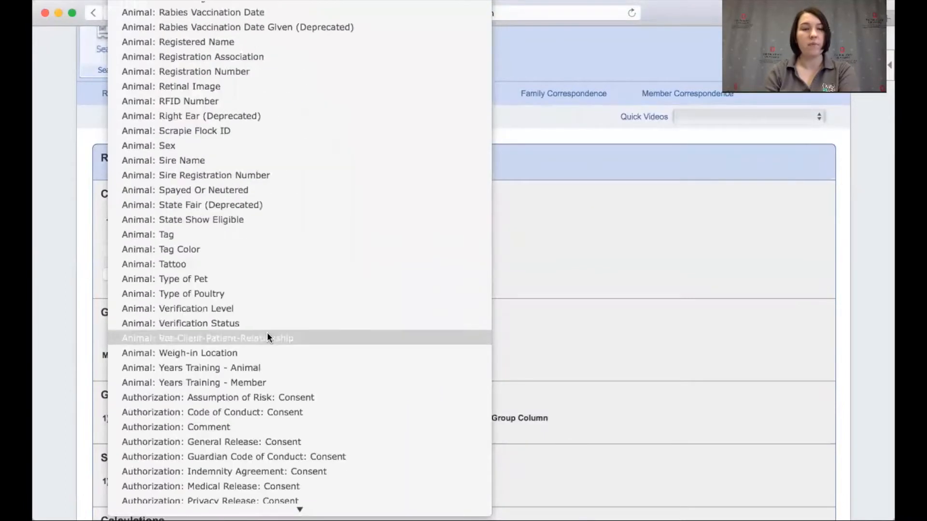
scroll(267, 332, down, 20)
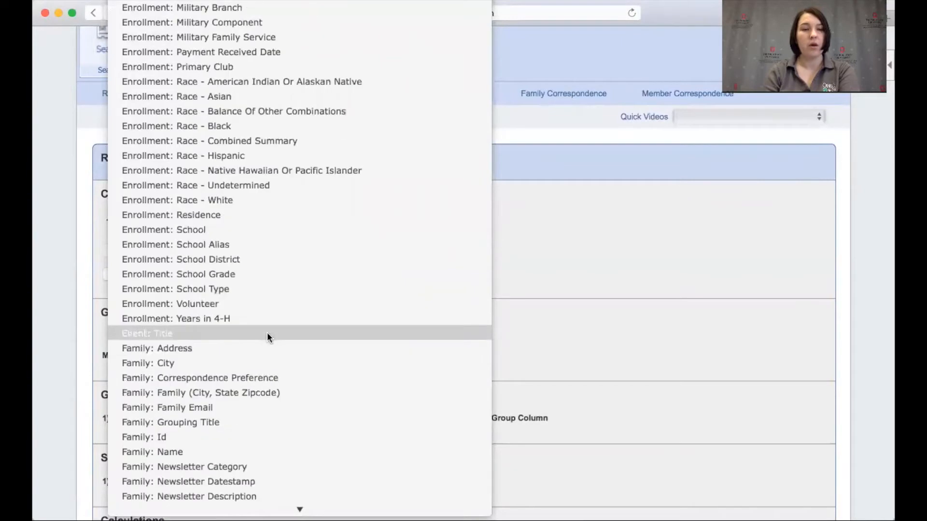
scroll(267, 333, down, 15)
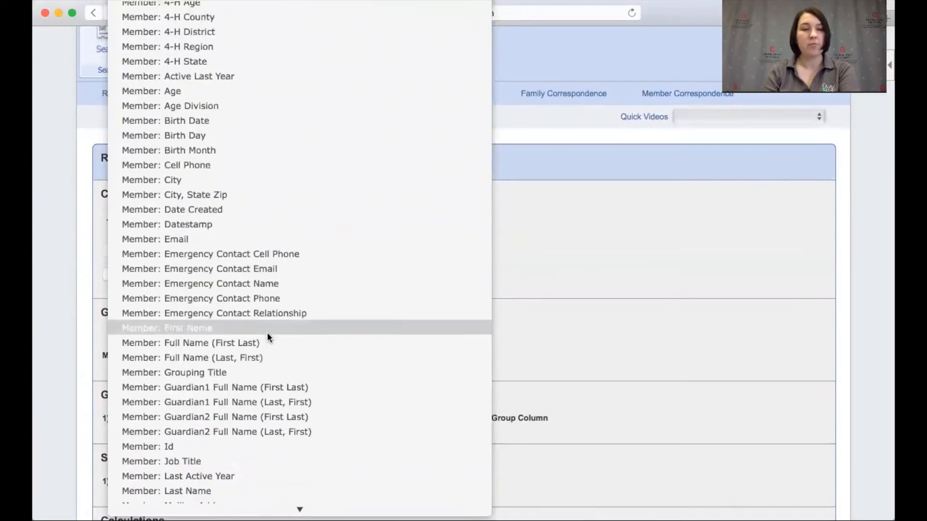
scroll(268, 332, down, 15)
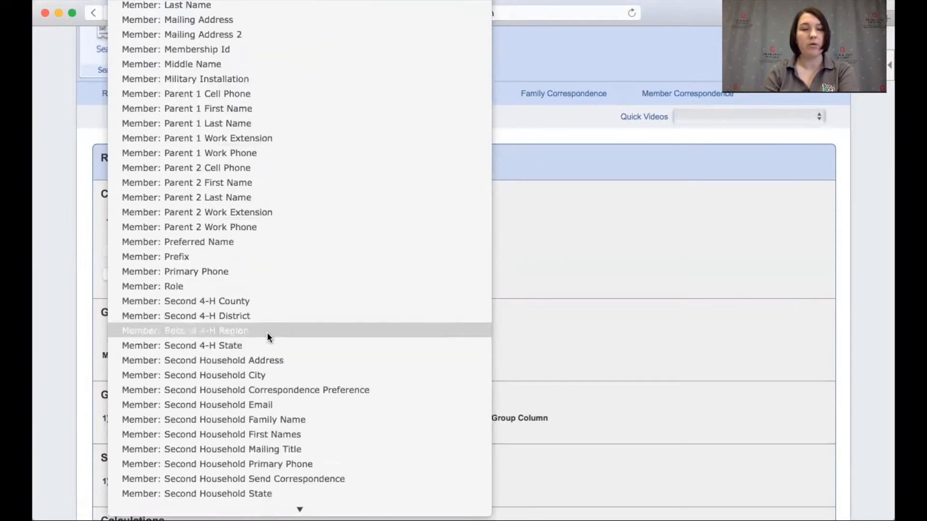
scroll(267, 332, down, 1)
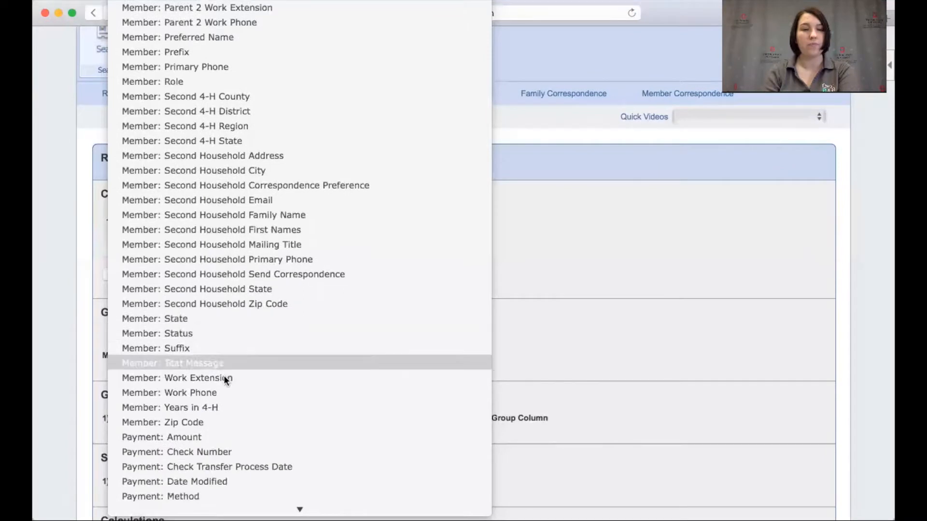
click(212, 407)
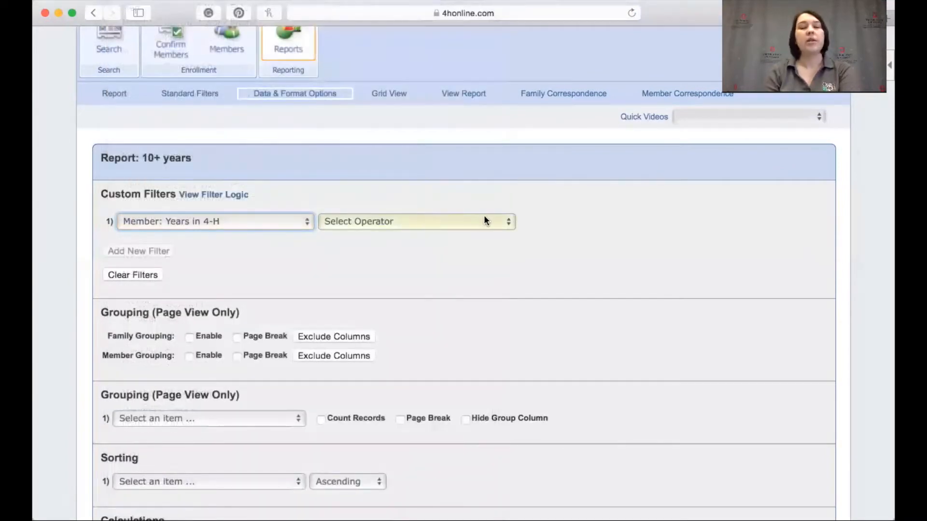
Set the custom filter's operator to Greater Than Or Equal and its value to 10
click(486, 221)
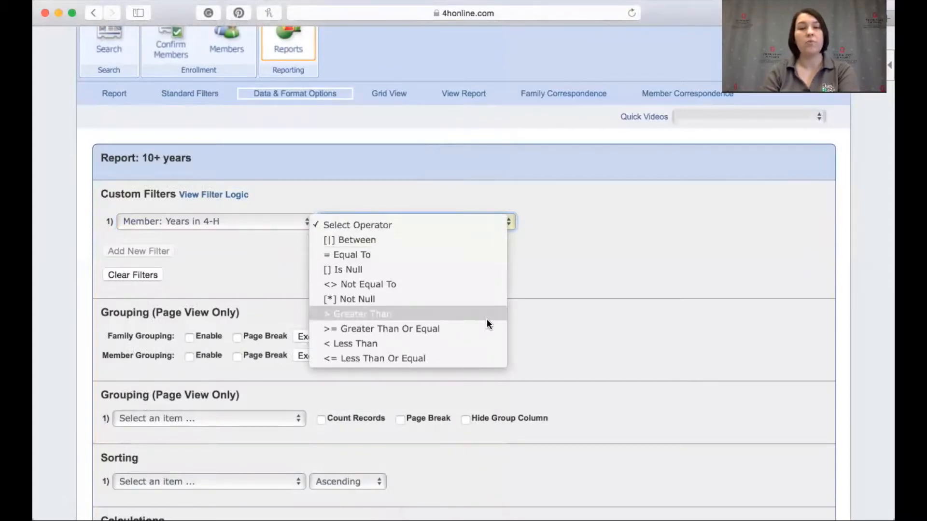
click(457, 329)
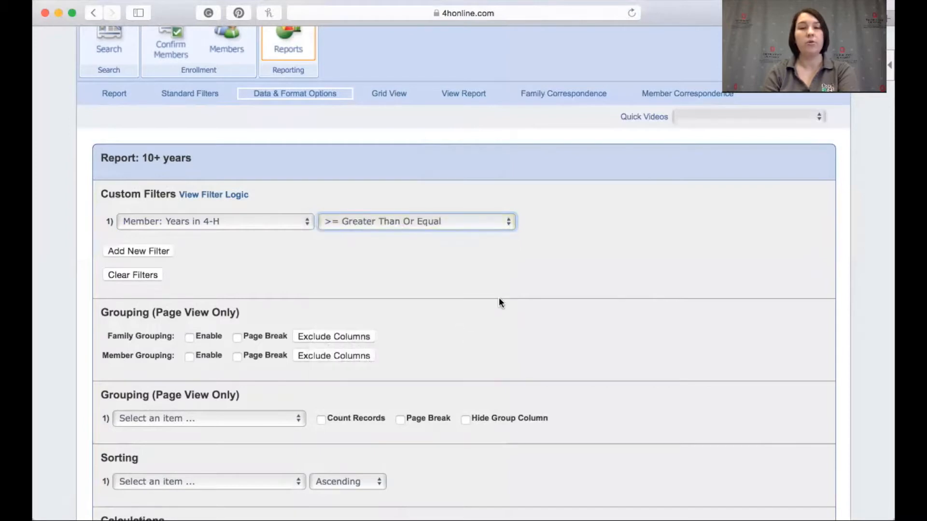
click(574, 222)
text(10)
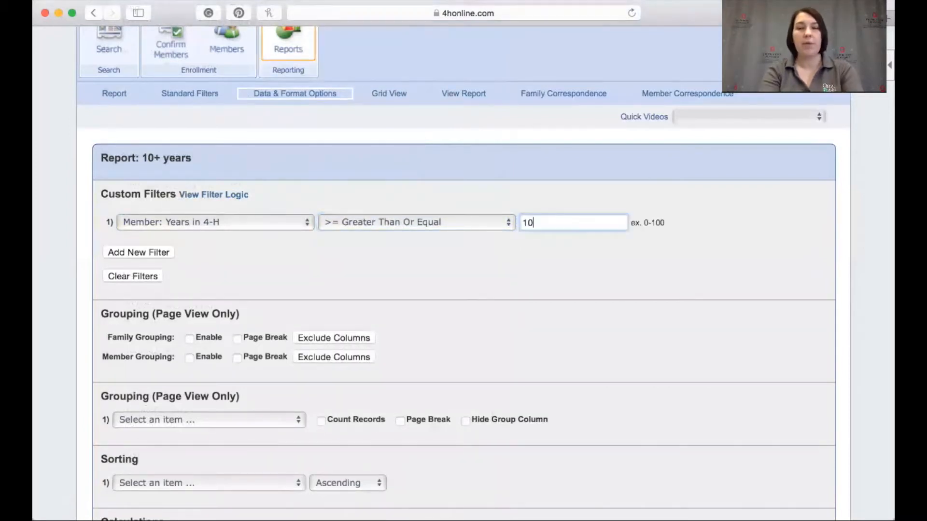
click(541, 248)
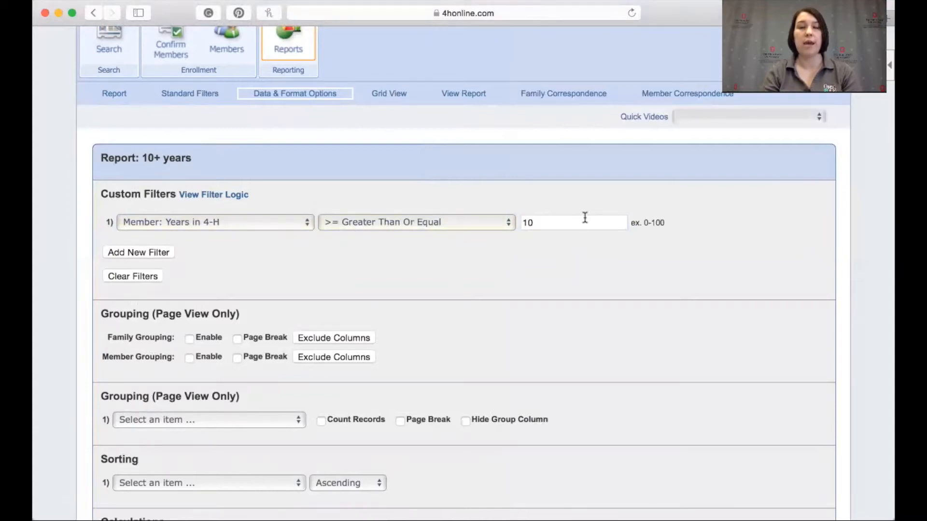
Save the data and format options and open the report's grid view
scroll(535, 292, down, 5)
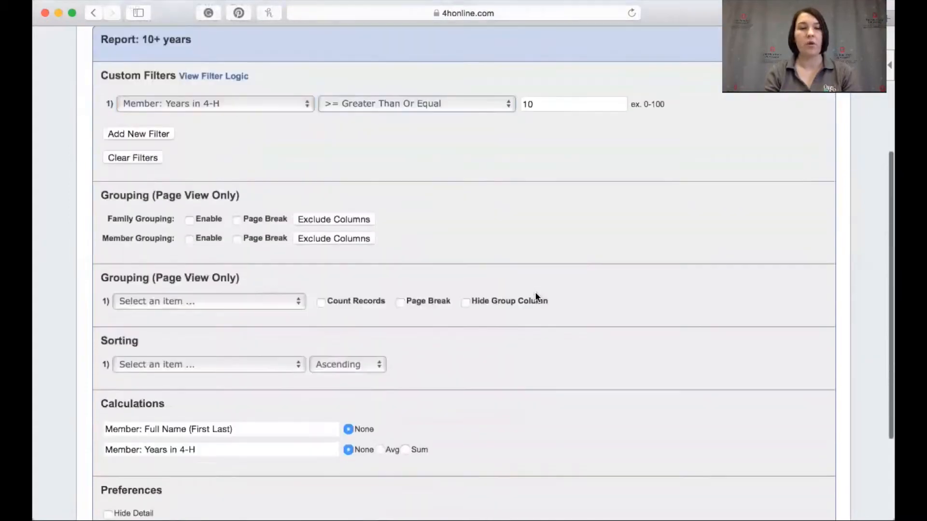
scroll(534, 292, down, 3)
click(439, 434)
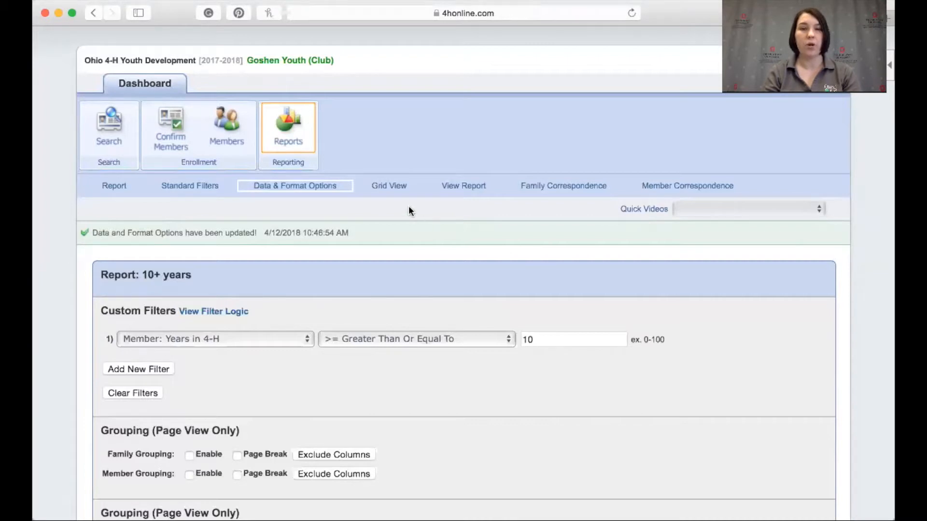
click(389, 187)
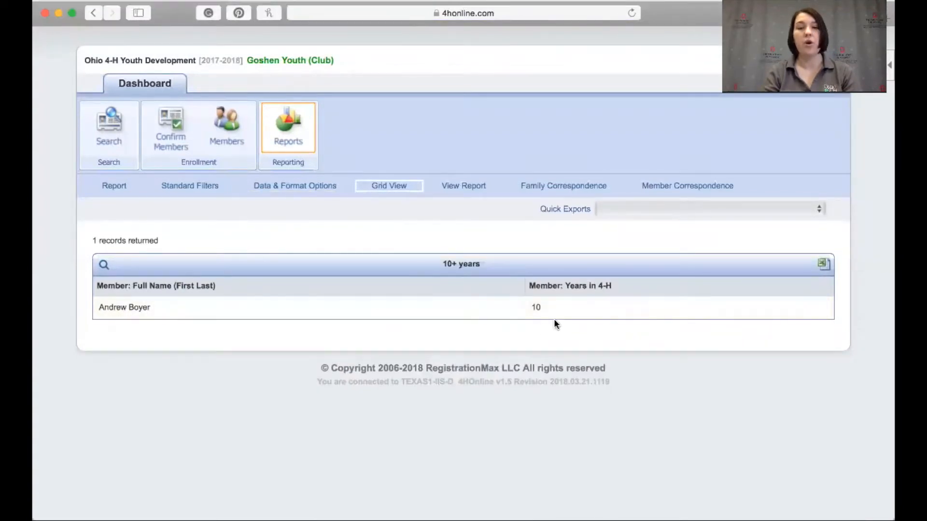
Open the printable report view of the 10+ years report and scroll through it
click(564, 310)
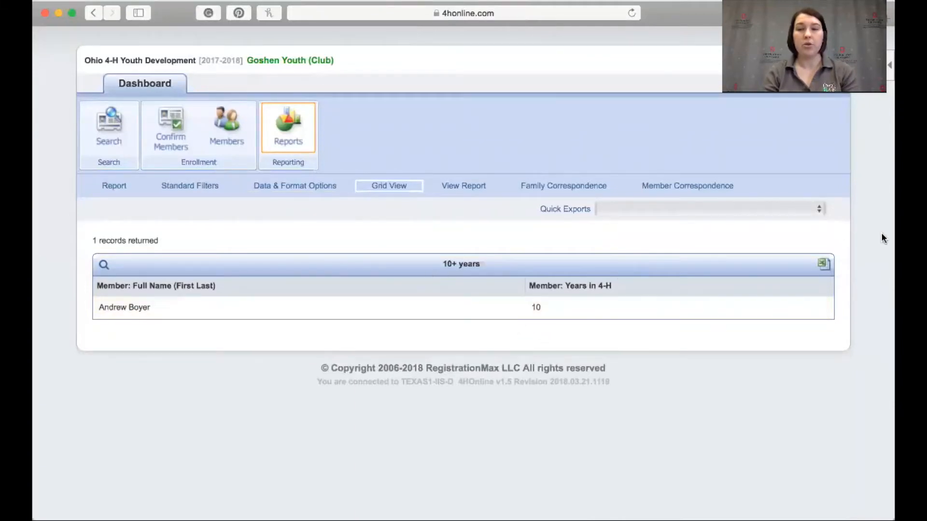
click(825, 264)
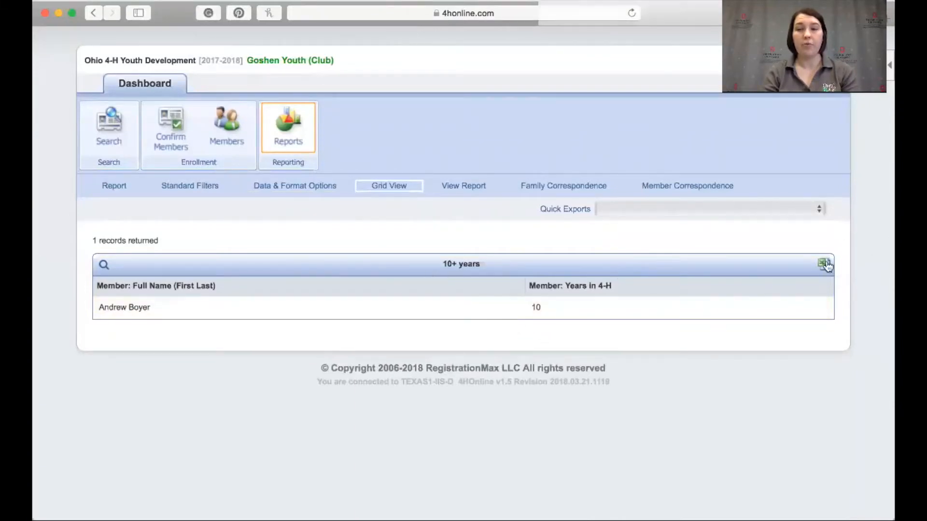
click(456, 187)
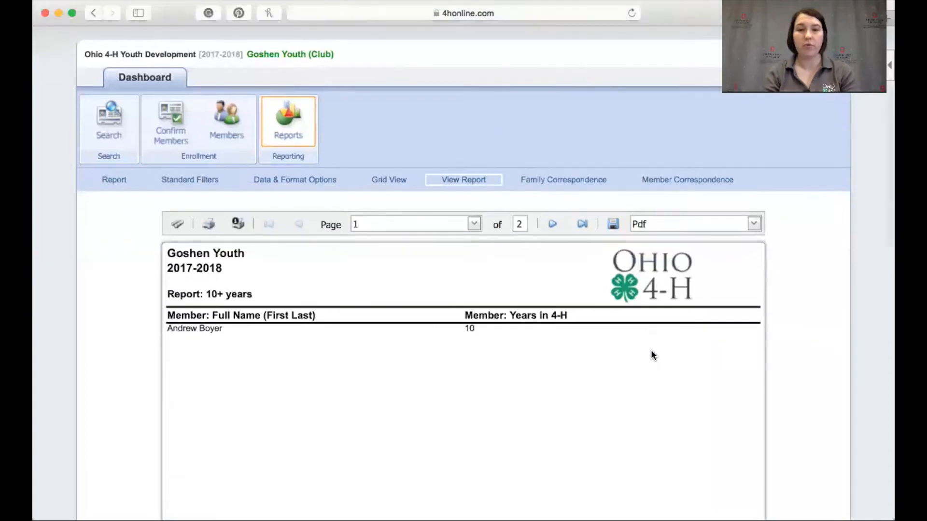
scroll(652, 354, down, 3)
scroll(684, 210, up, 1)
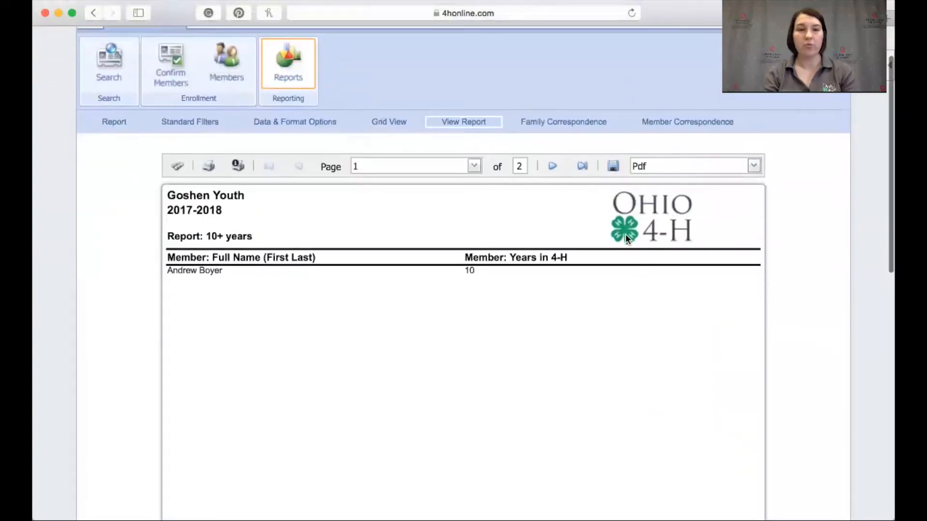
scroll(607, 203, up, 1)
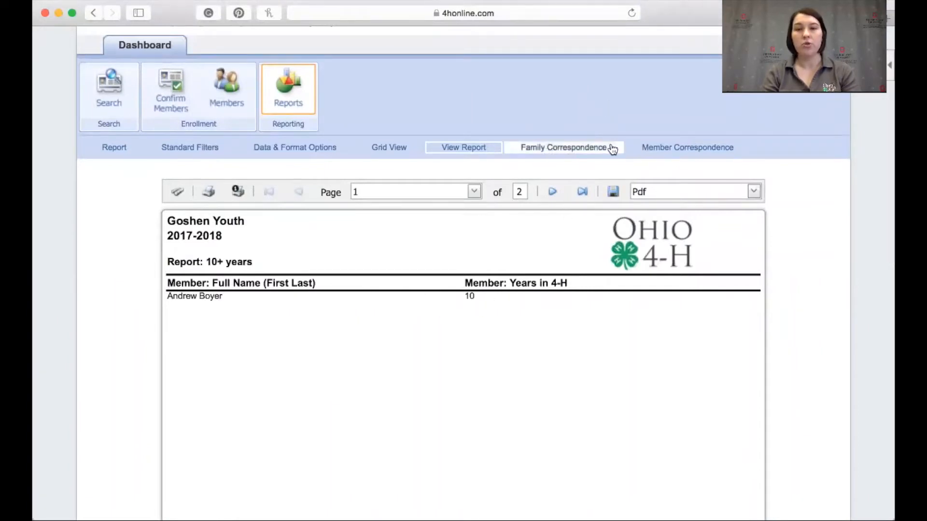
Open the Family Correspondence view of the report to examine its mailing labels
click(560, 149)
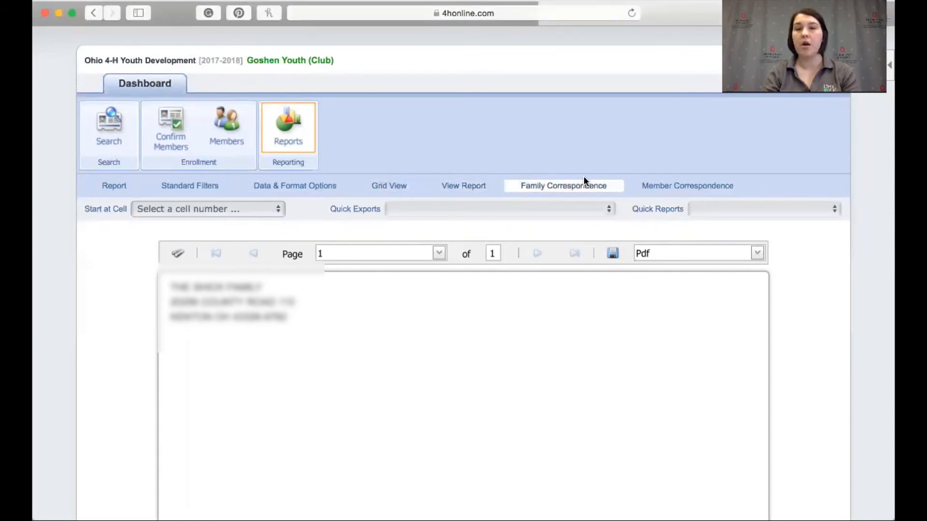
click(556, 192)
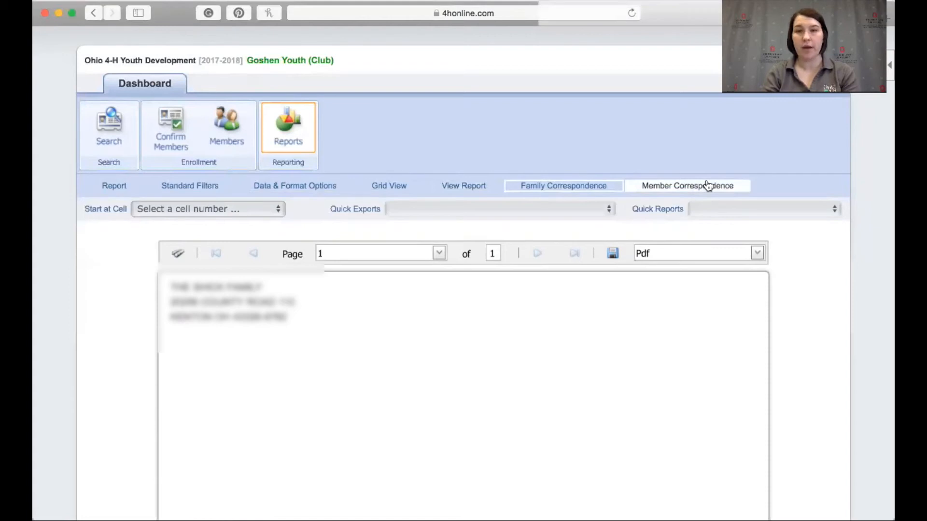
click(574, 188)
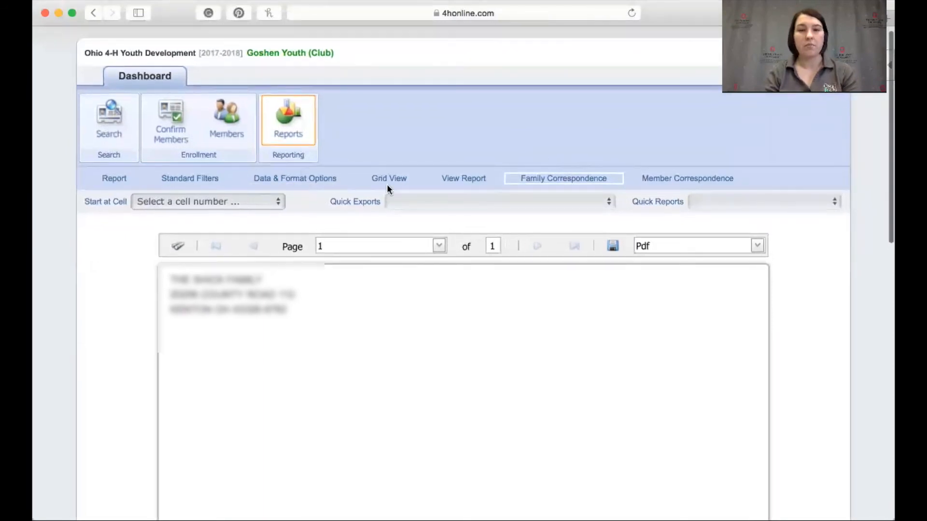
Return to the custom reports list, select the 10+ years report, run it in the quick view, and close it
click(392, 178)
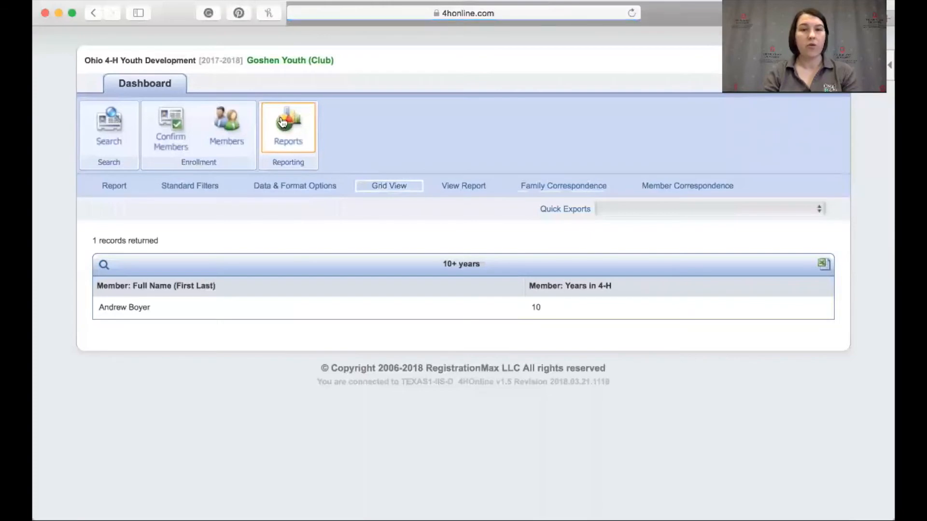
click(283, 122)
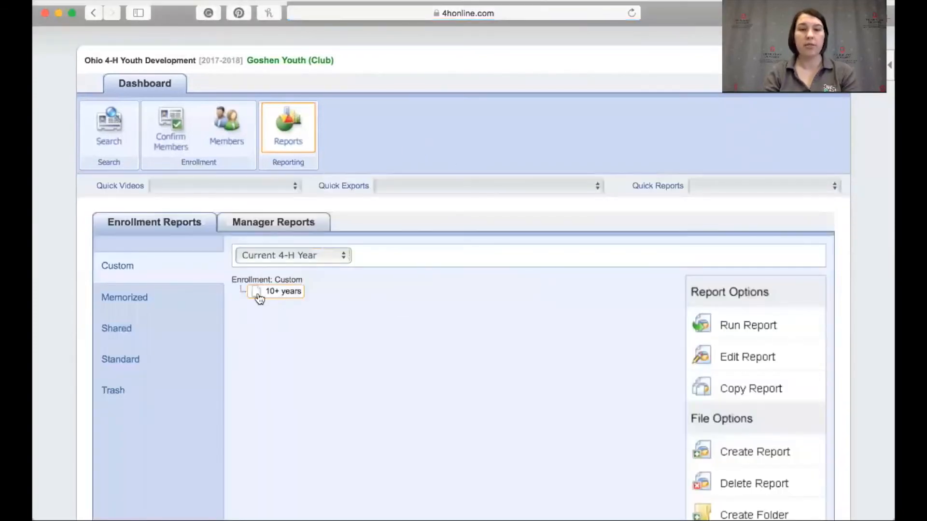
scroll(330, 312, down, 2)
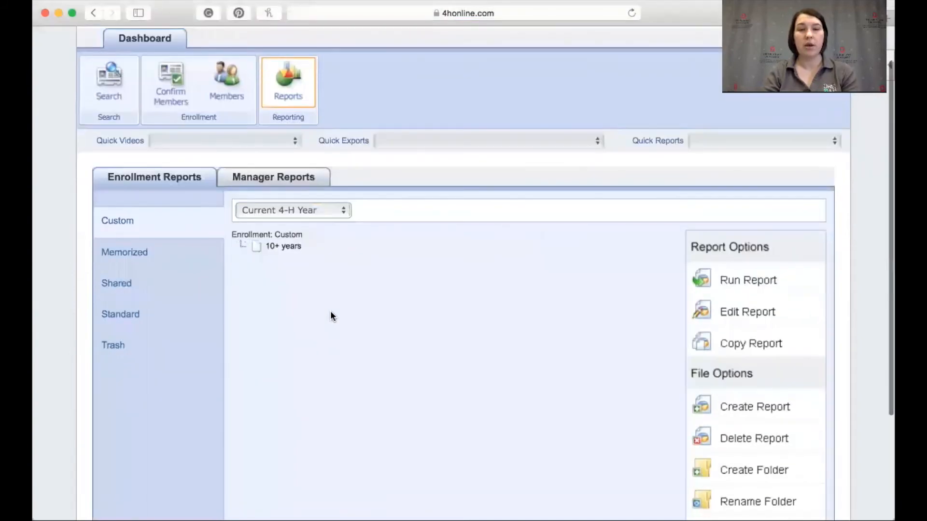
scroll(331, 317, down, 5)
click(278, 146)
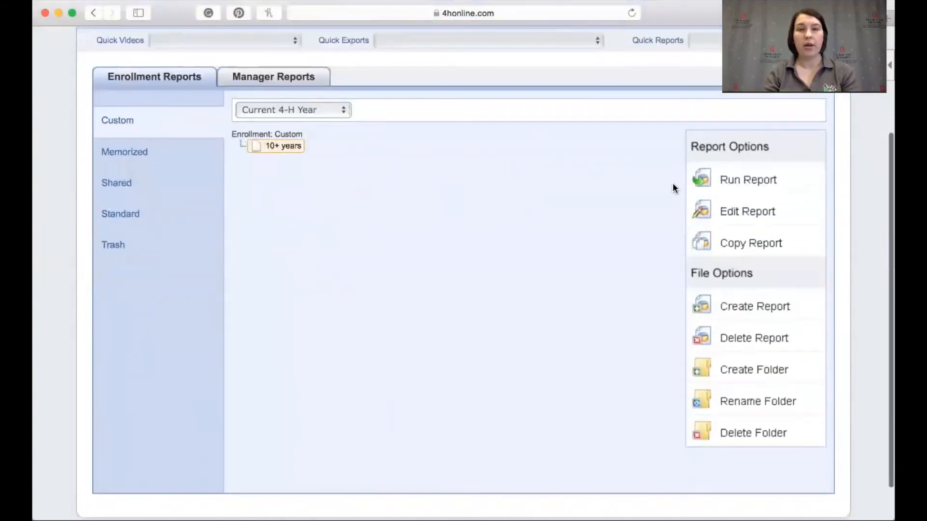
click(724, 179)
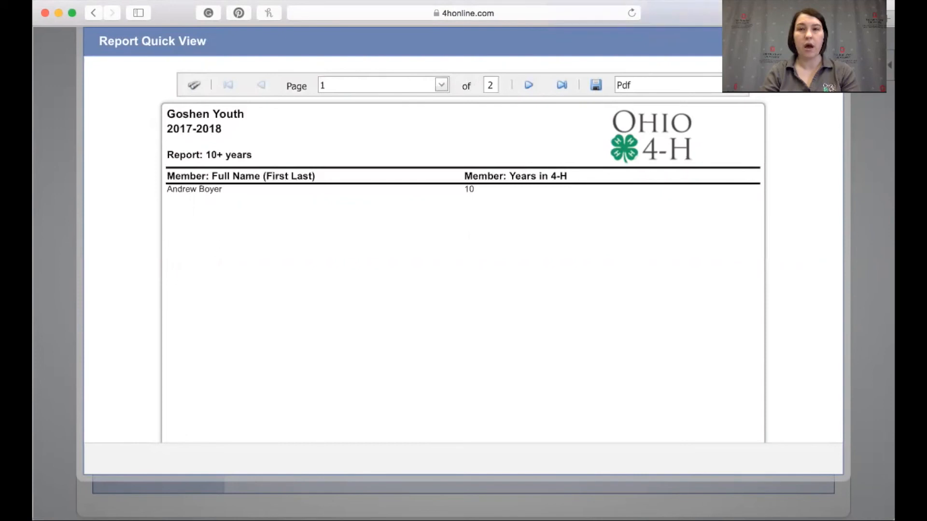
click(828, 41)
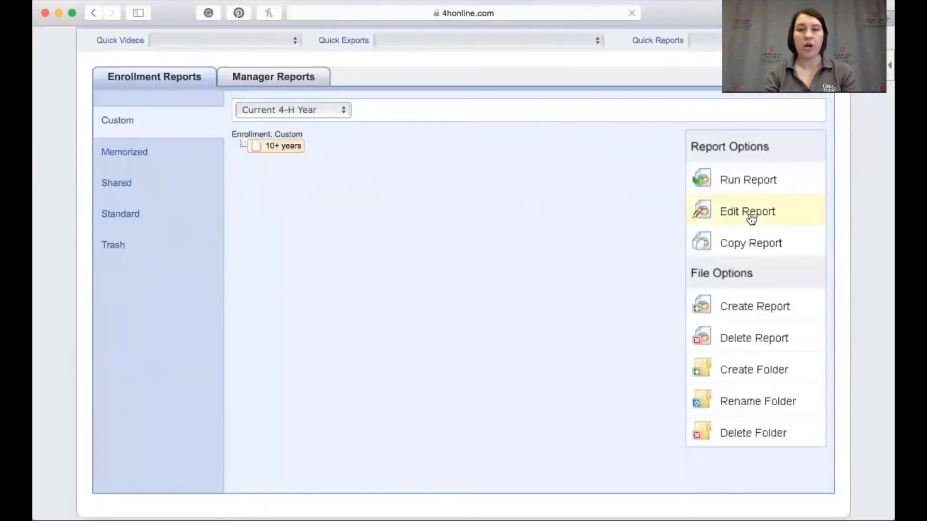
Open the 10+ years report for editing and switch to its report view
click(750, 214)
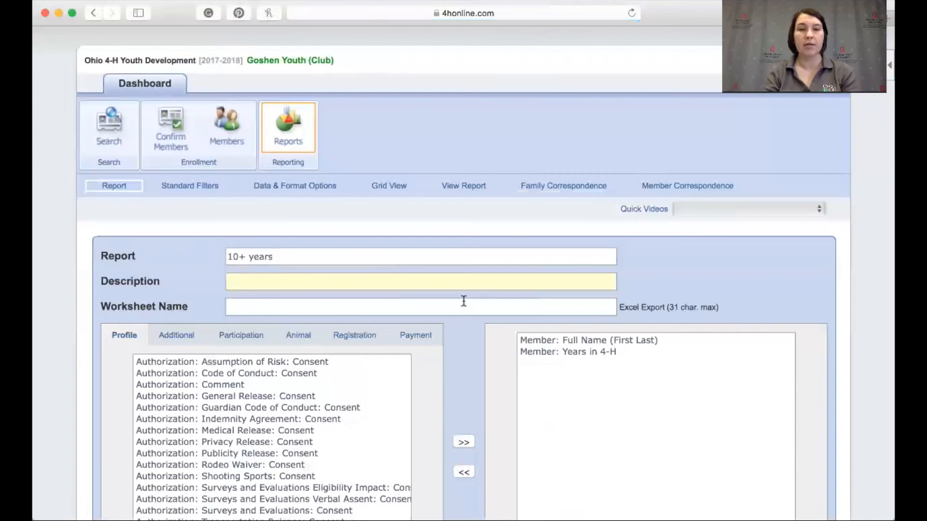
click(464, 186)
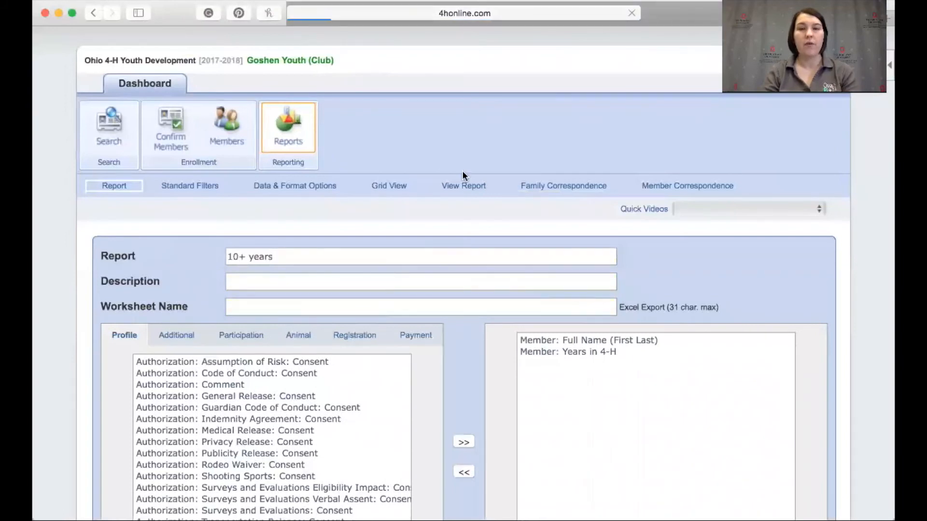